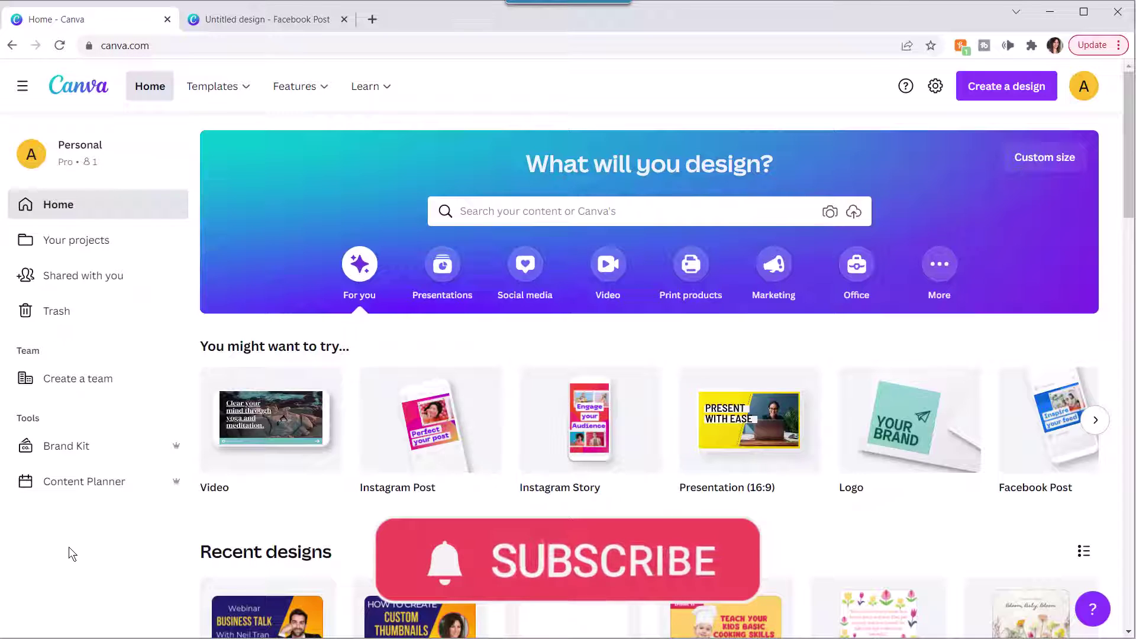
Check the home search suggestions, then scroll to Recent designs showing the Business Talk webinar thumbnail
left_click(68, 547)
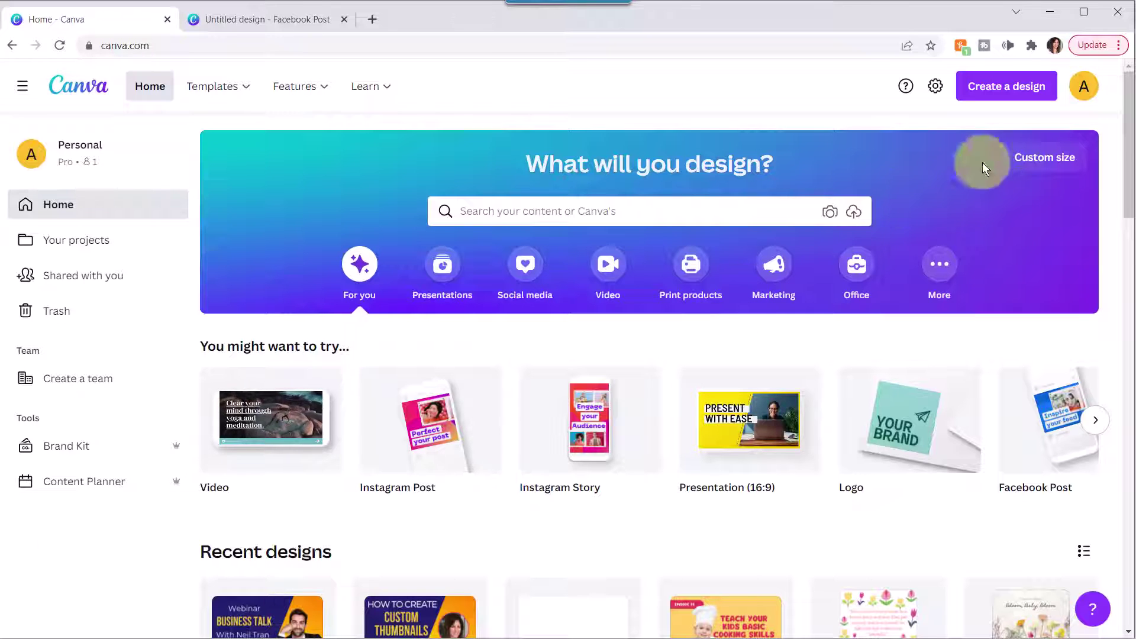
mouse_move(1129, 116)
left_mouse_down()
mouse_move(1132, 265)
mouse_move(1116, 154)
mouse_move(1127, 108)
left_mouse_up()
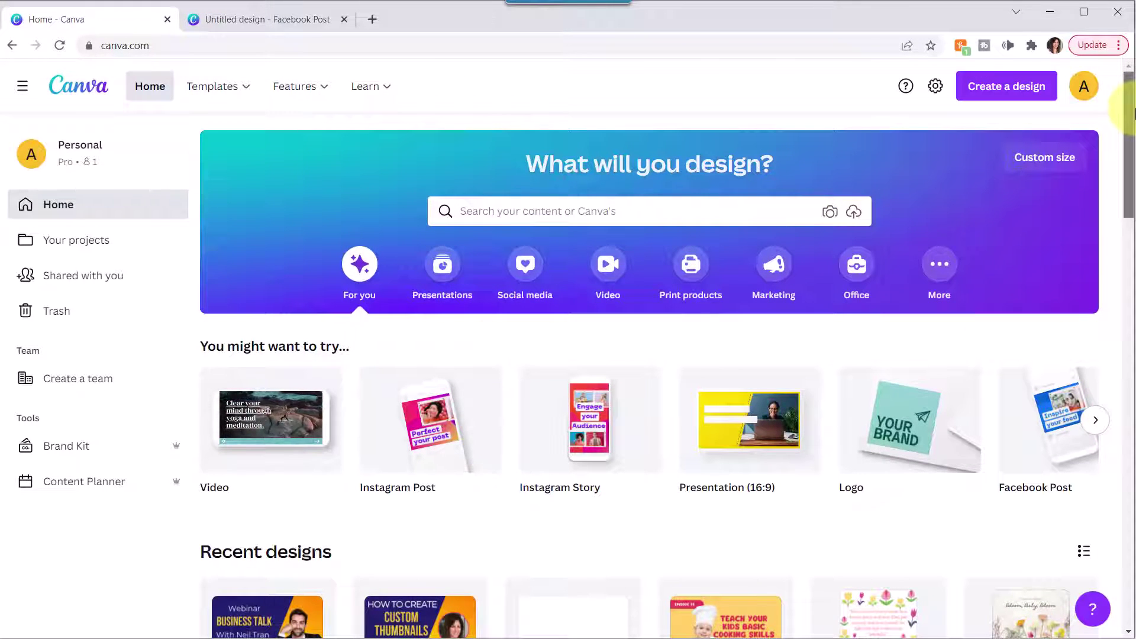
left_click_drag(1133, 113, 1133, 159)
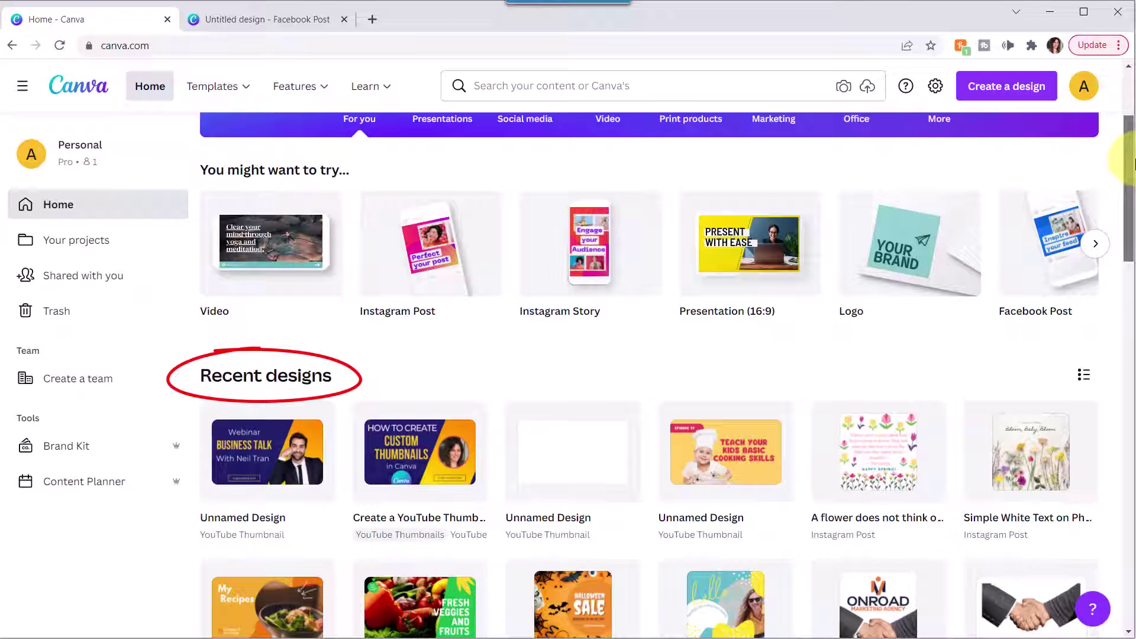
scroll(1134, 163, "up", 3)
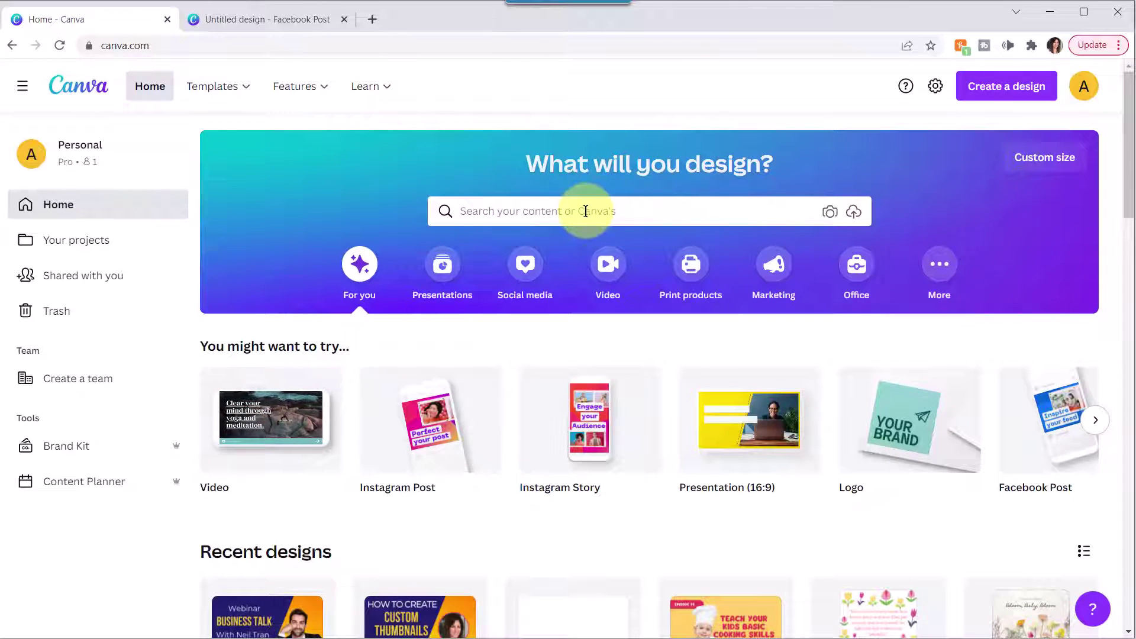
left_click(585, 211)
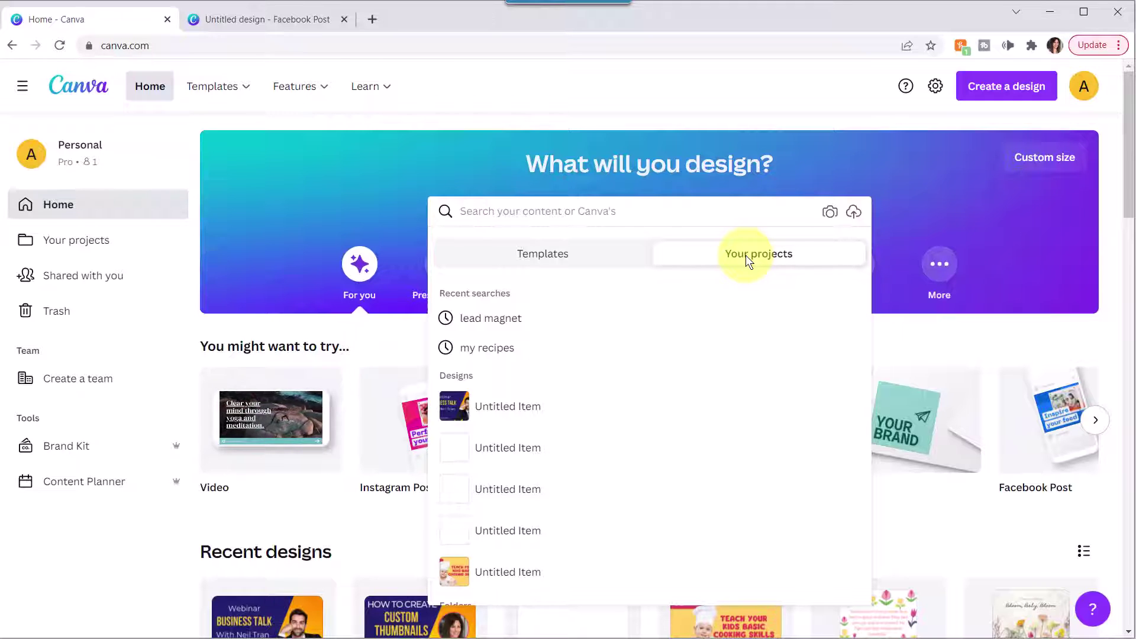
left_click_drag(1129, 142, 1129, 209)
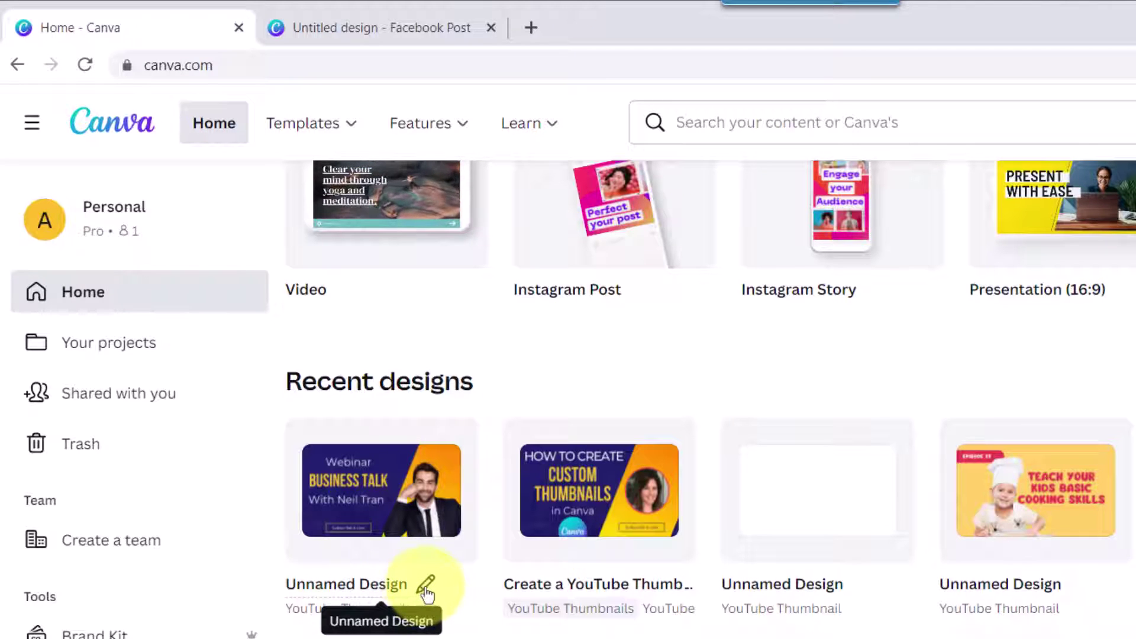
Rename the first recent design to 'YouTube Thumbnail Business Talk' followed by the presenter's name
left_click(427, 588)
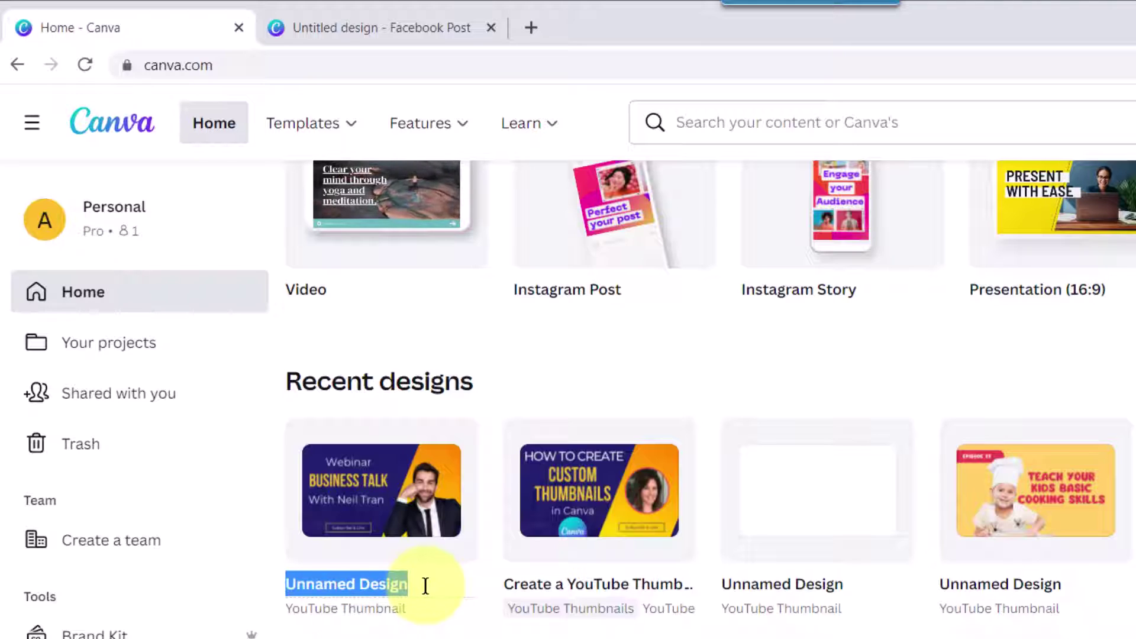
type("Y")
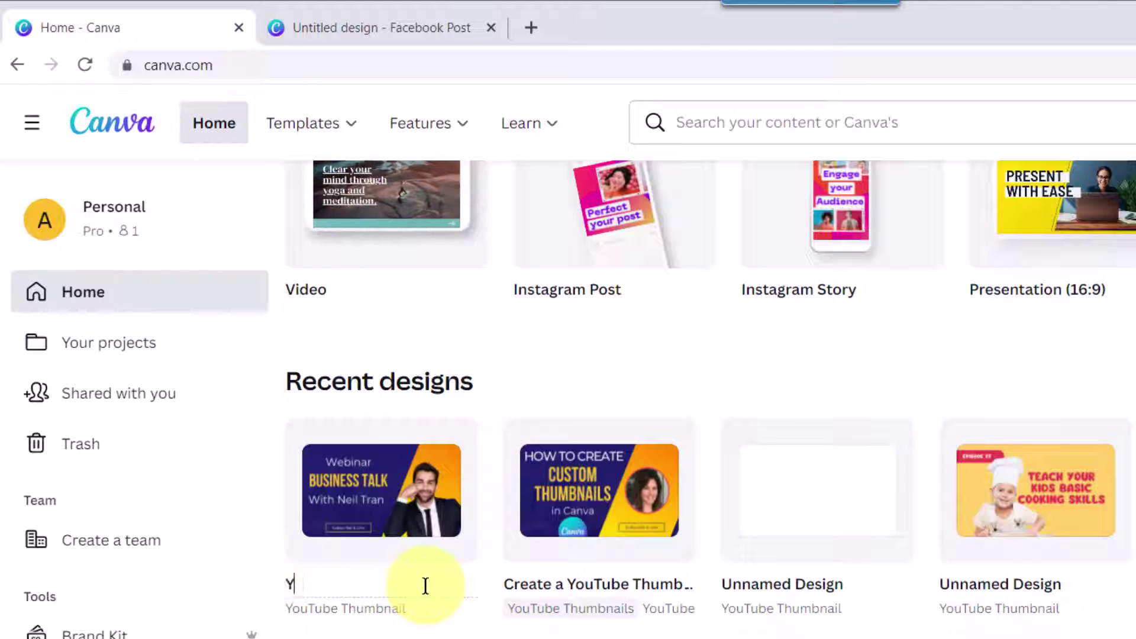
type("ouTube Thumb")
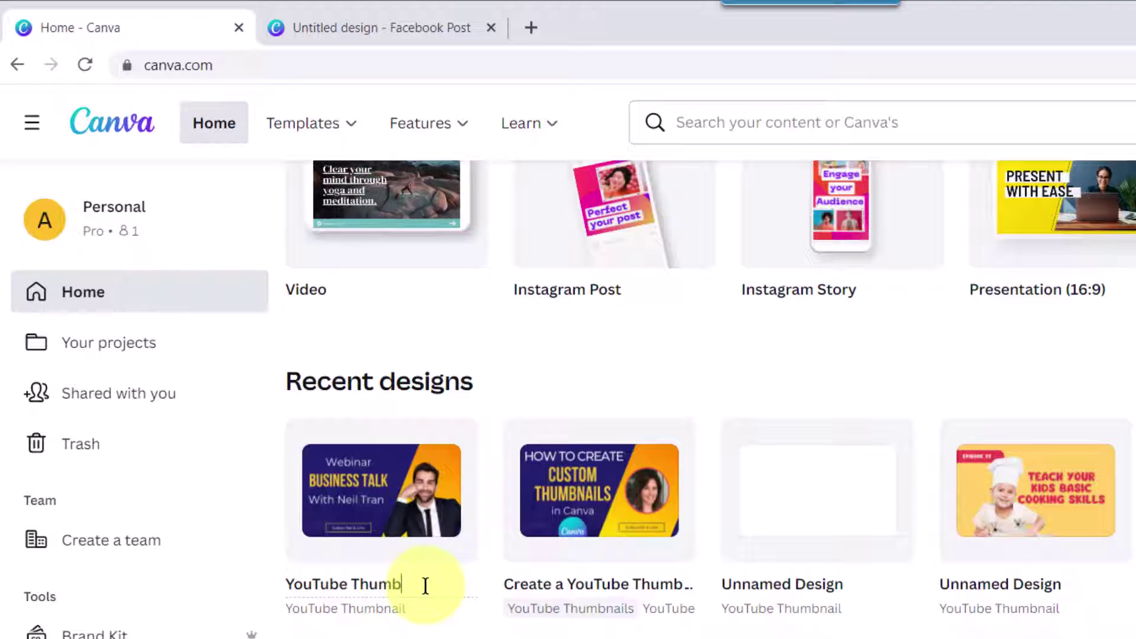
type("nail Business")
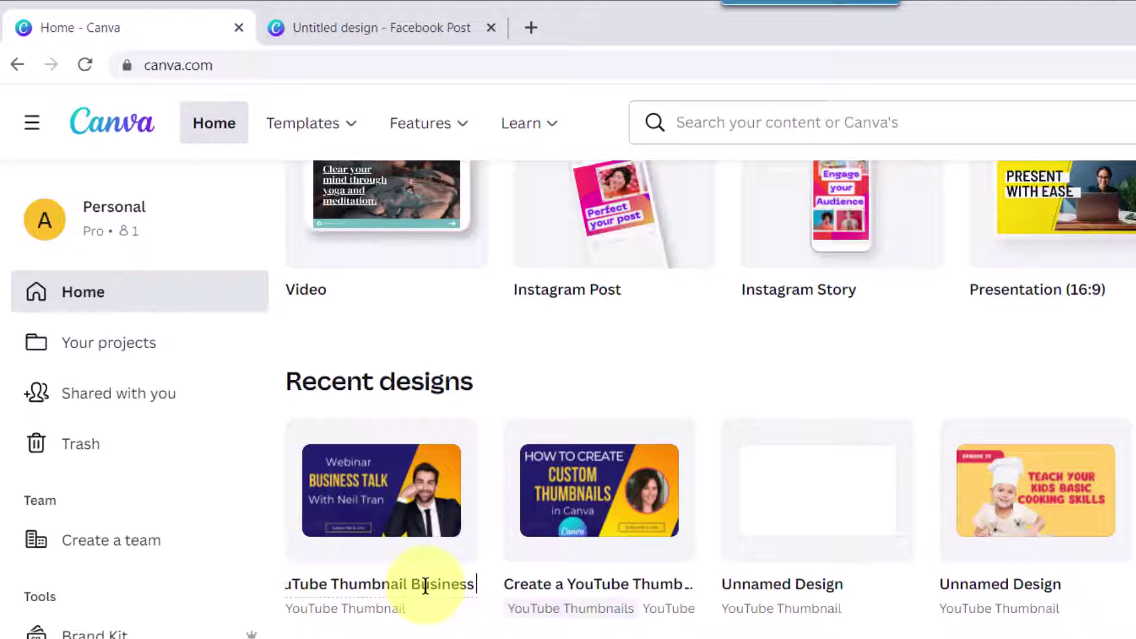
type(" Talk")
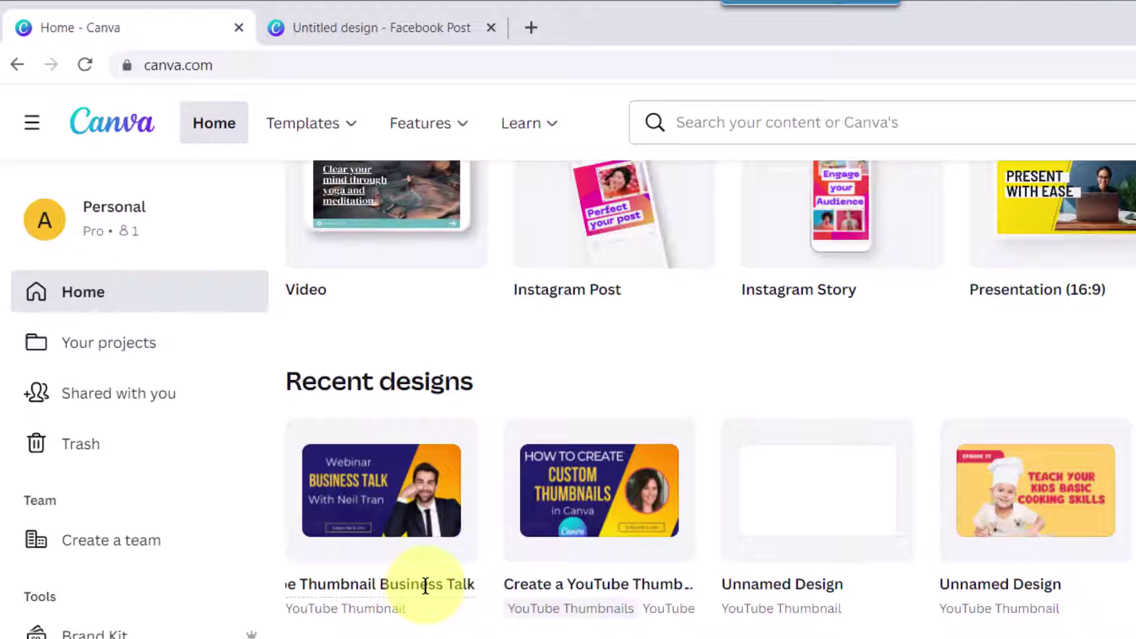
type(" Neil")
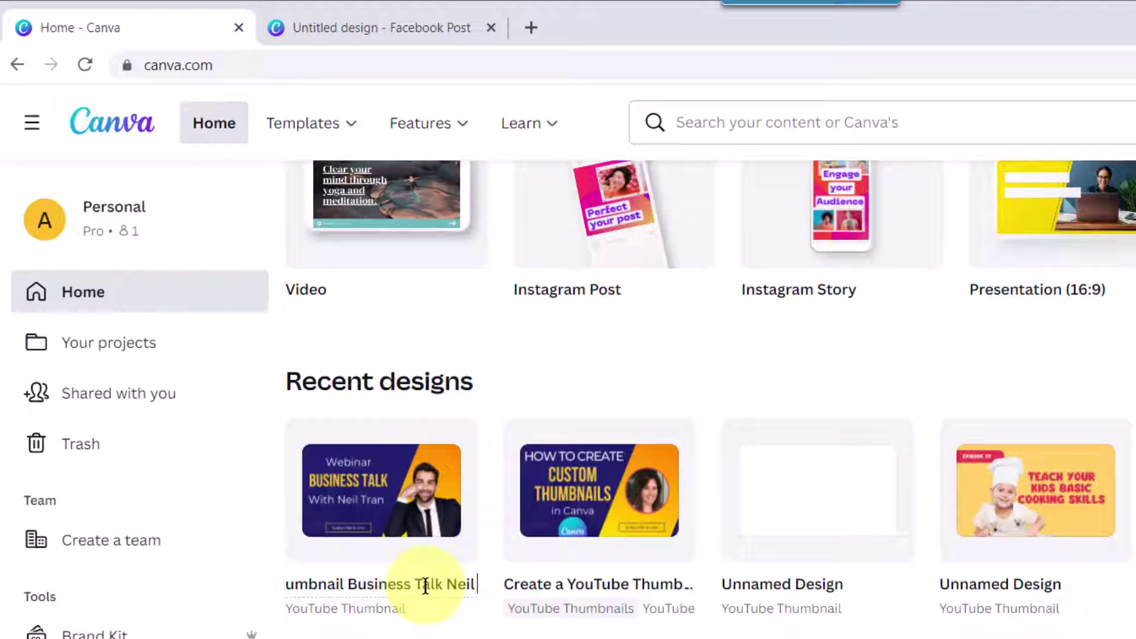
type(" Tran")
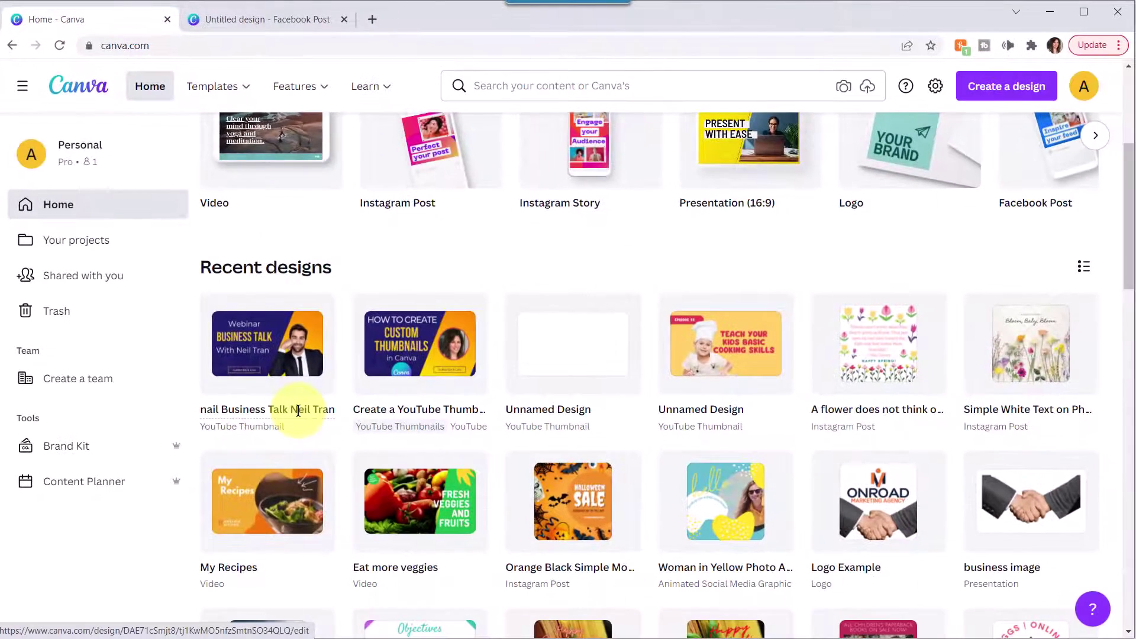
Confirm the new name, search your designs for 'Business talk', then return to the Home tab
left_click(681, 284)
scroll(718, 269, "up", 5)
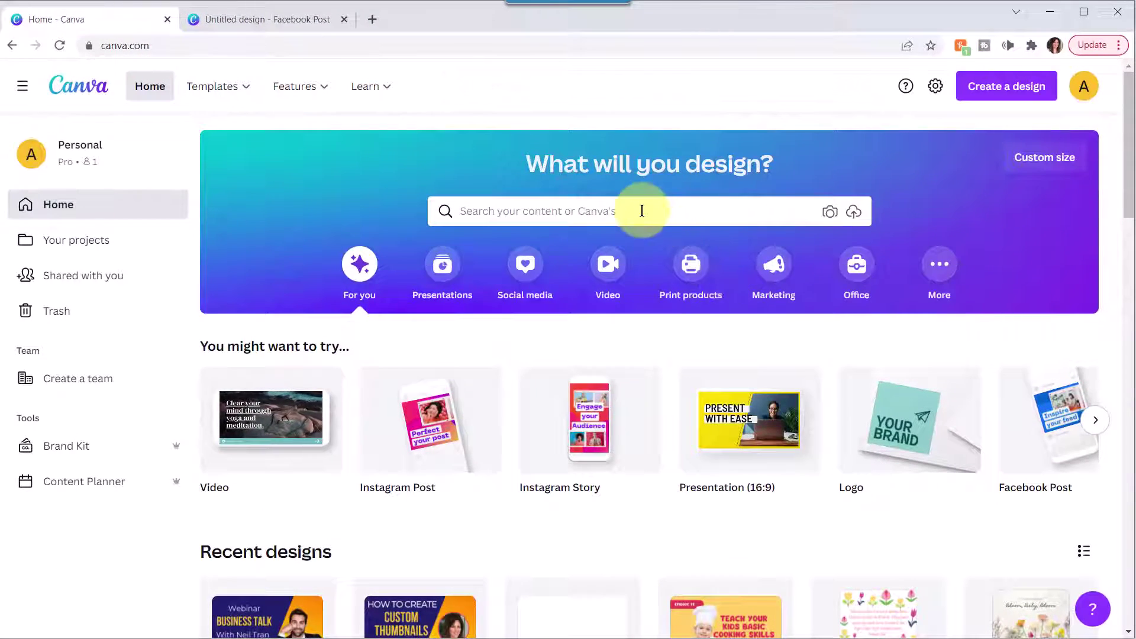
left_click(642, 211)
type("Business")
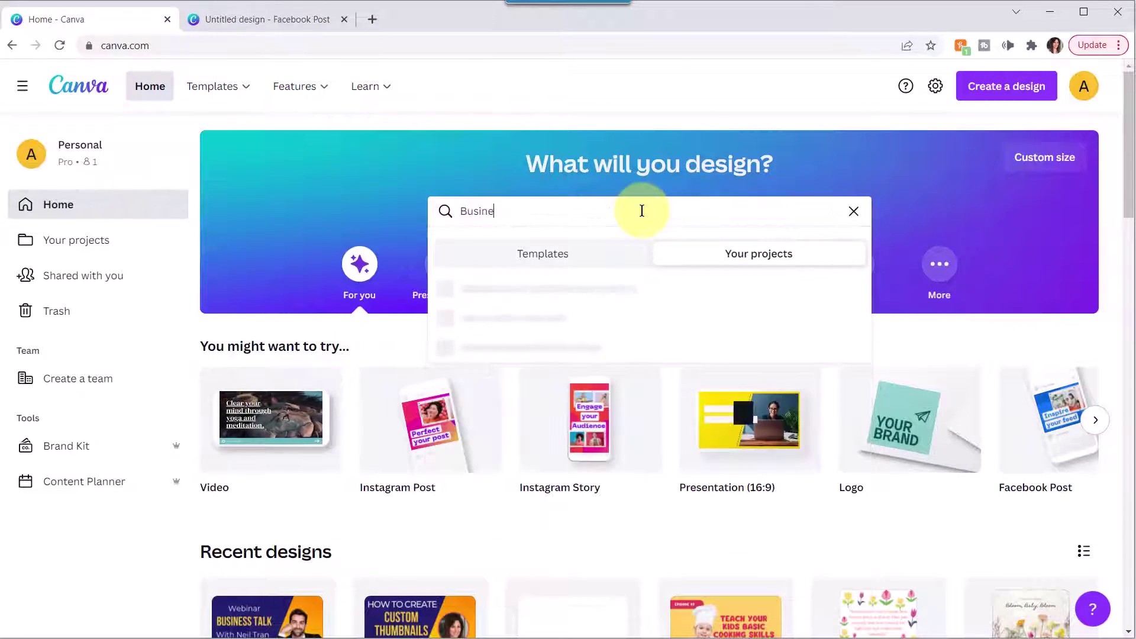
type(" talk")
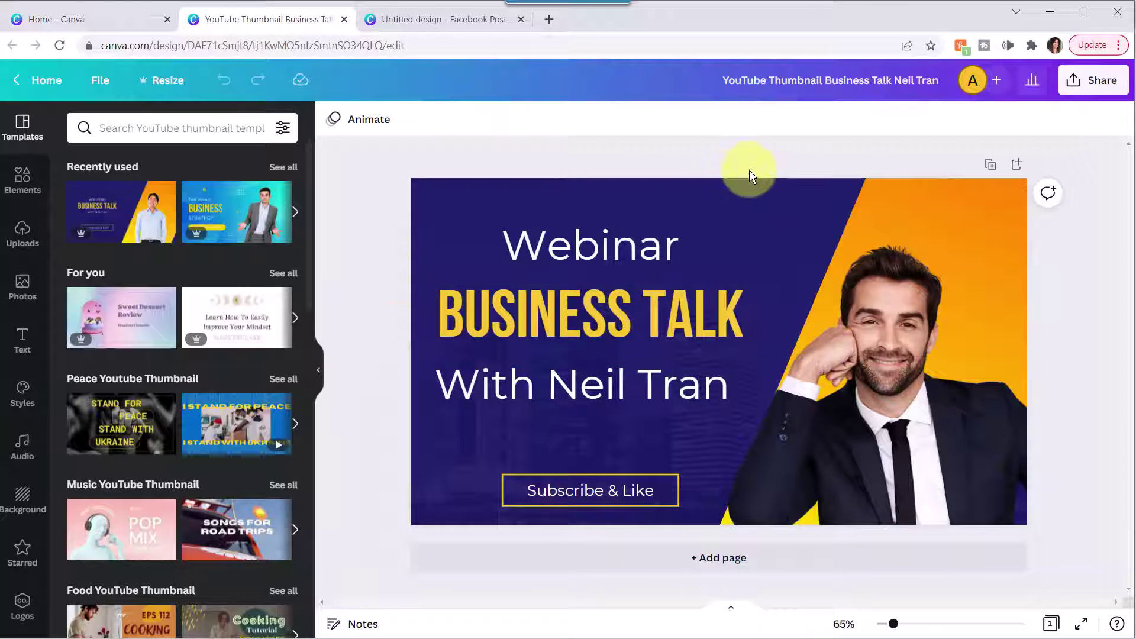
left_click(87, 20)
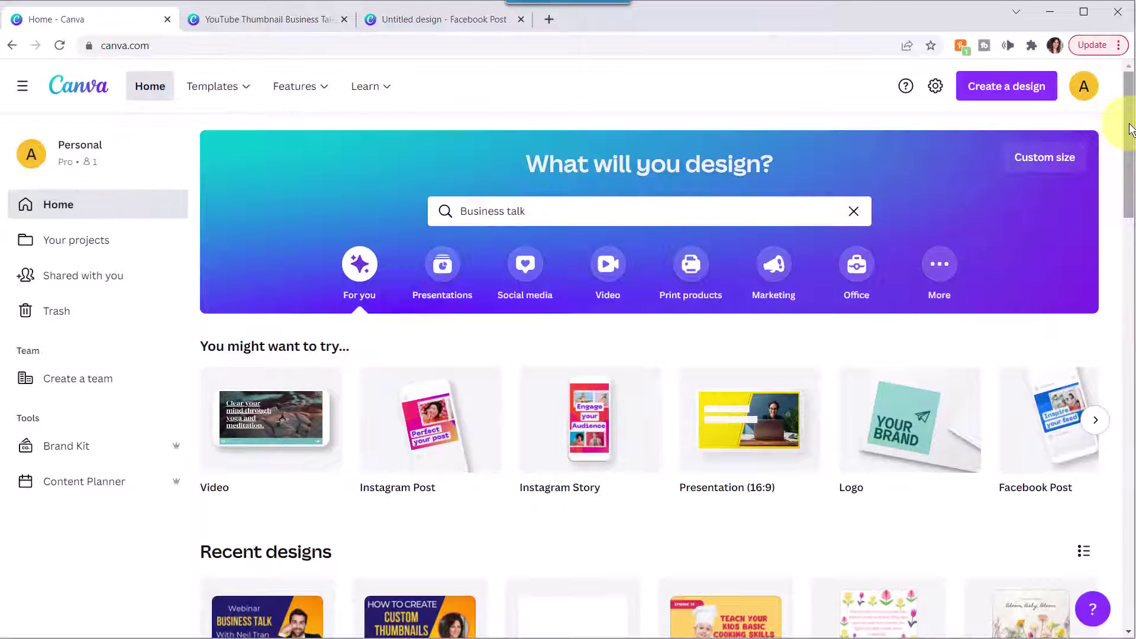
left_click_drag(1131, 129, 1095, 108)
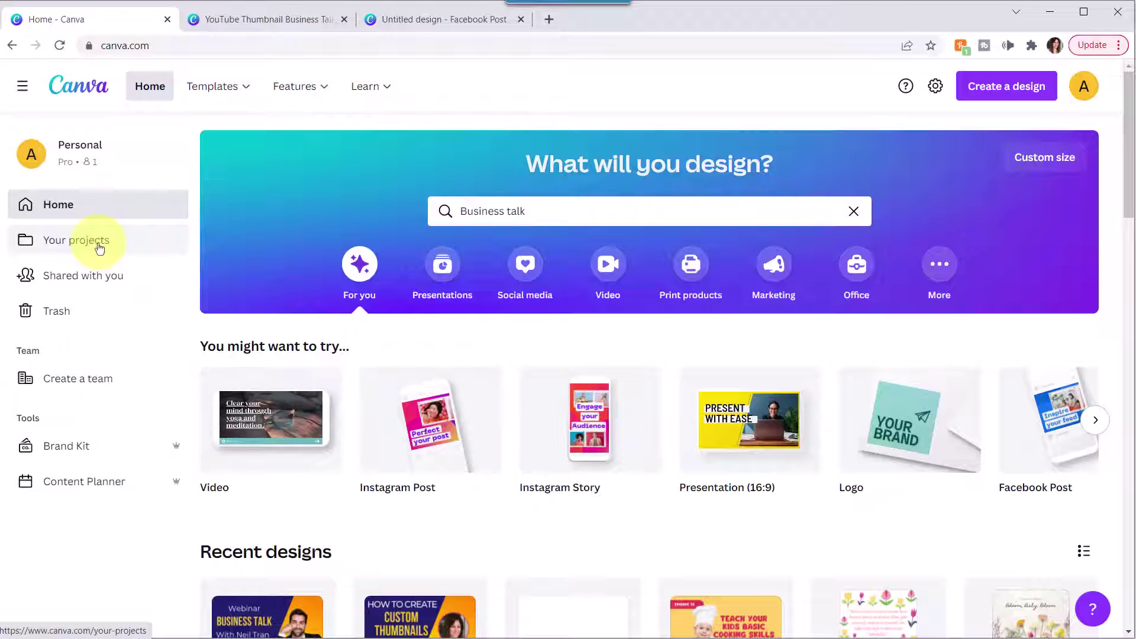
In Your projects, browse the Folders, Designs, Images and Videos filters, ending on Folders
left_click(77, 240)
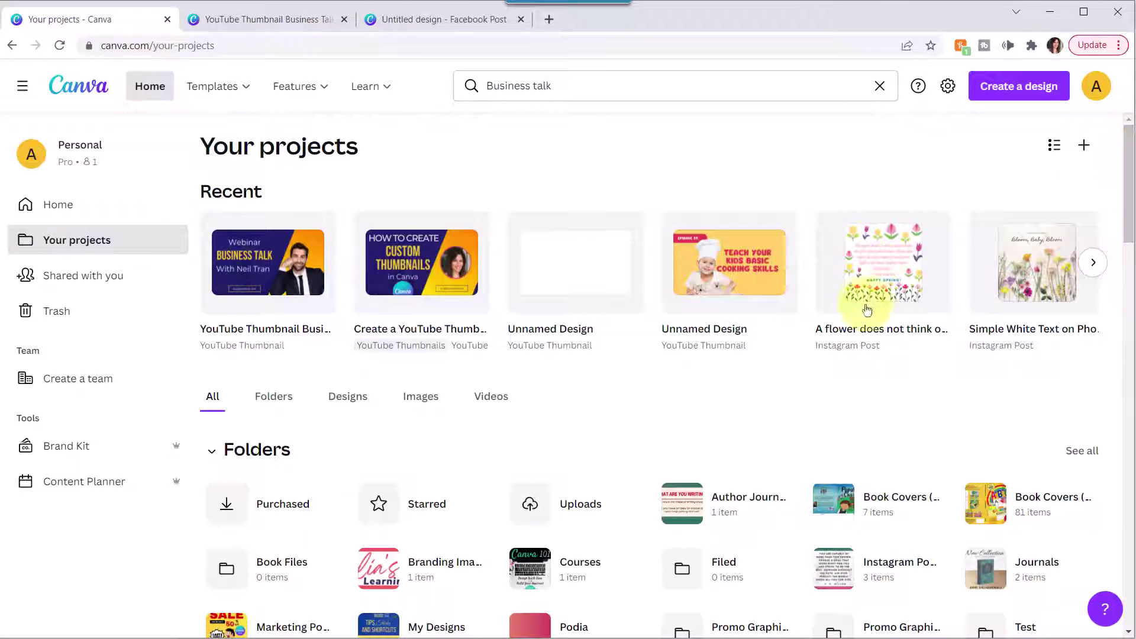
left_click(278, 400)
left_click(352, 402)
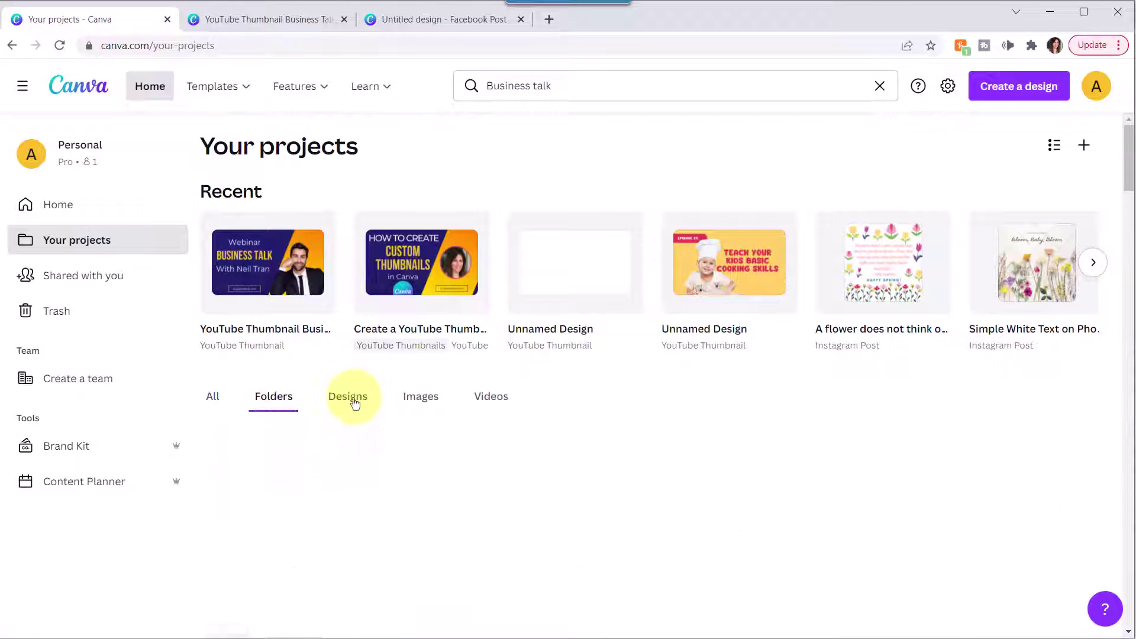
left_click(422, 400)
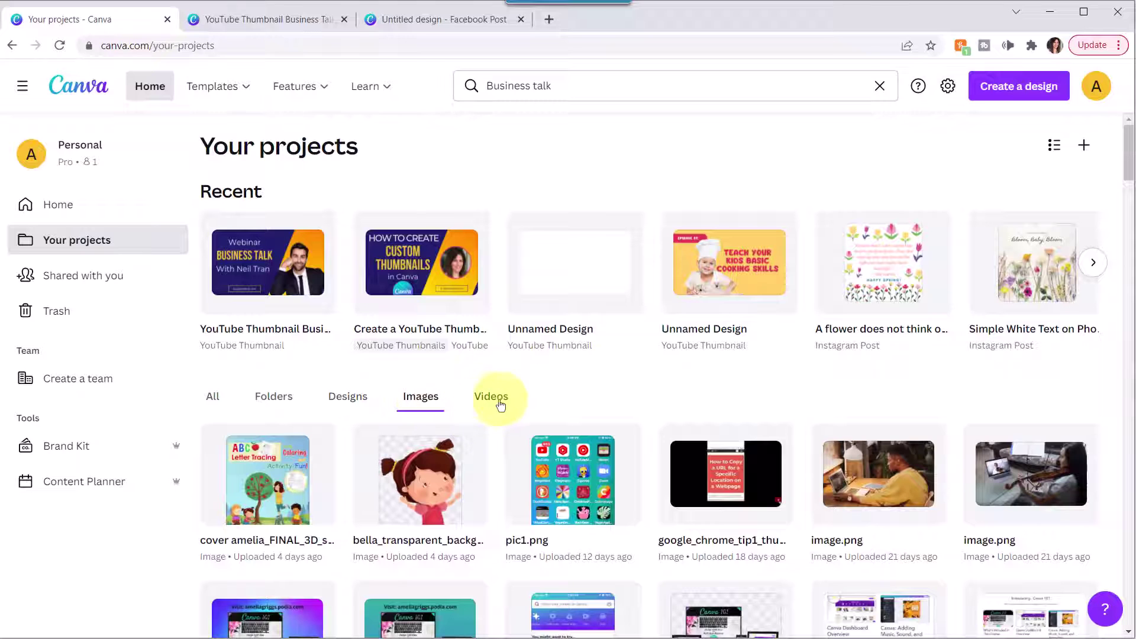
left_click(496, 400)
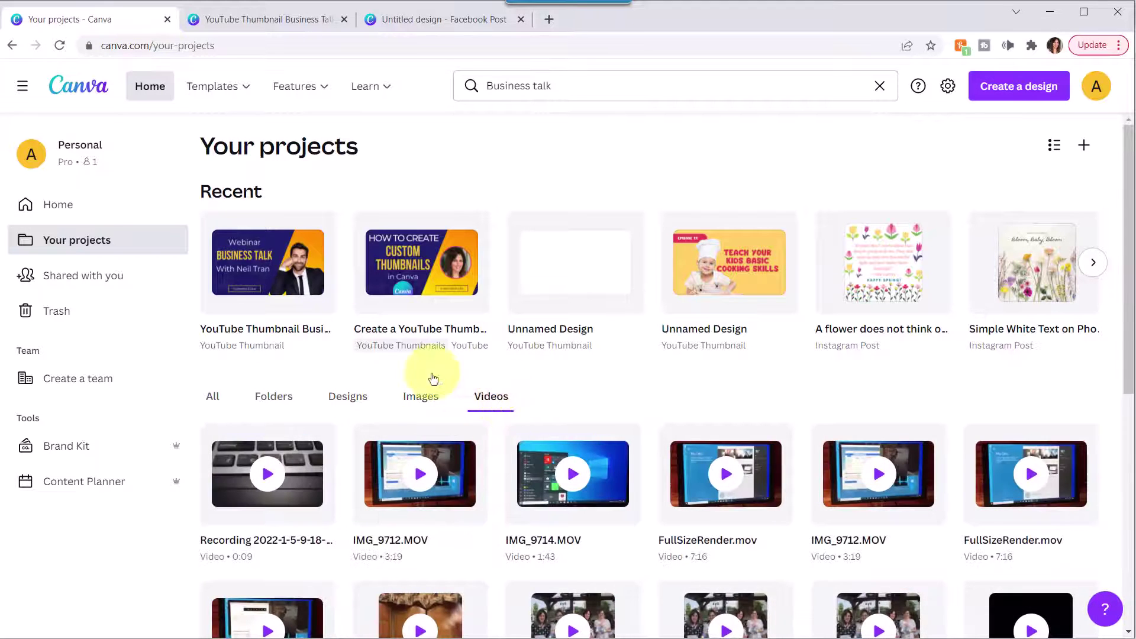
left_click(276, 401)
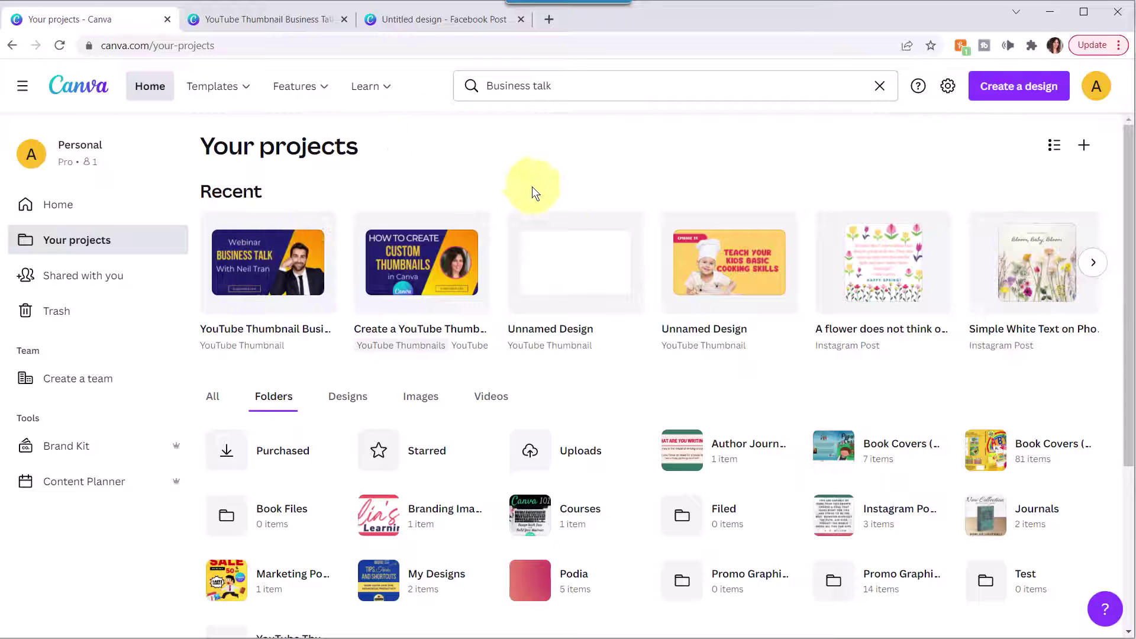
Move the blank Unnamed Design YouTube thumbnail to the trash
mouse_move(581, 256)
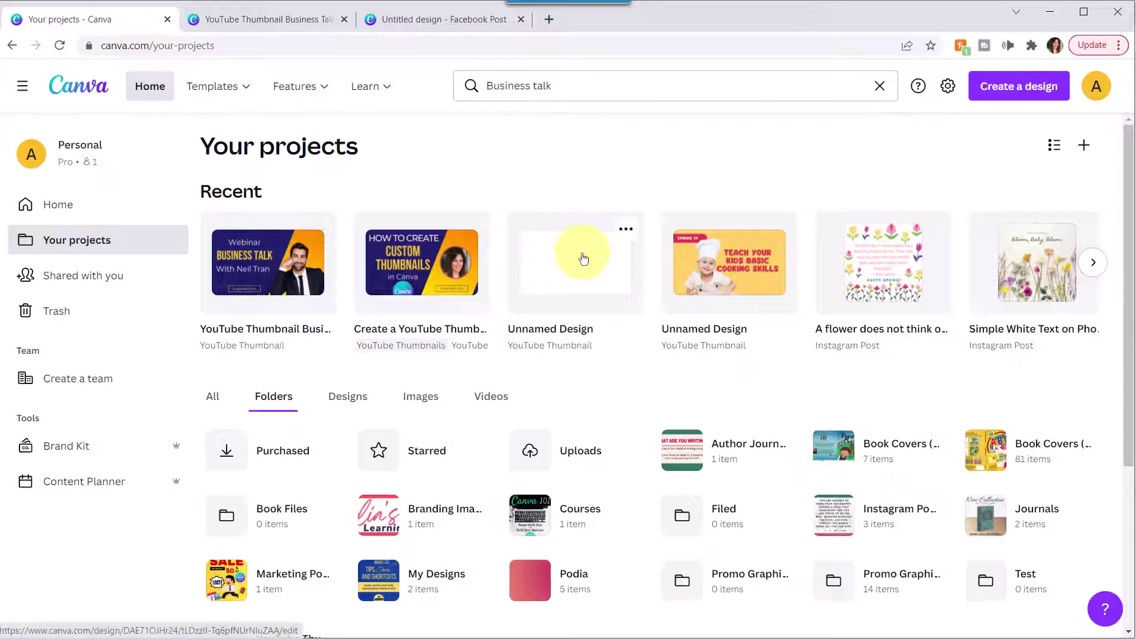
left_click(626, 231)
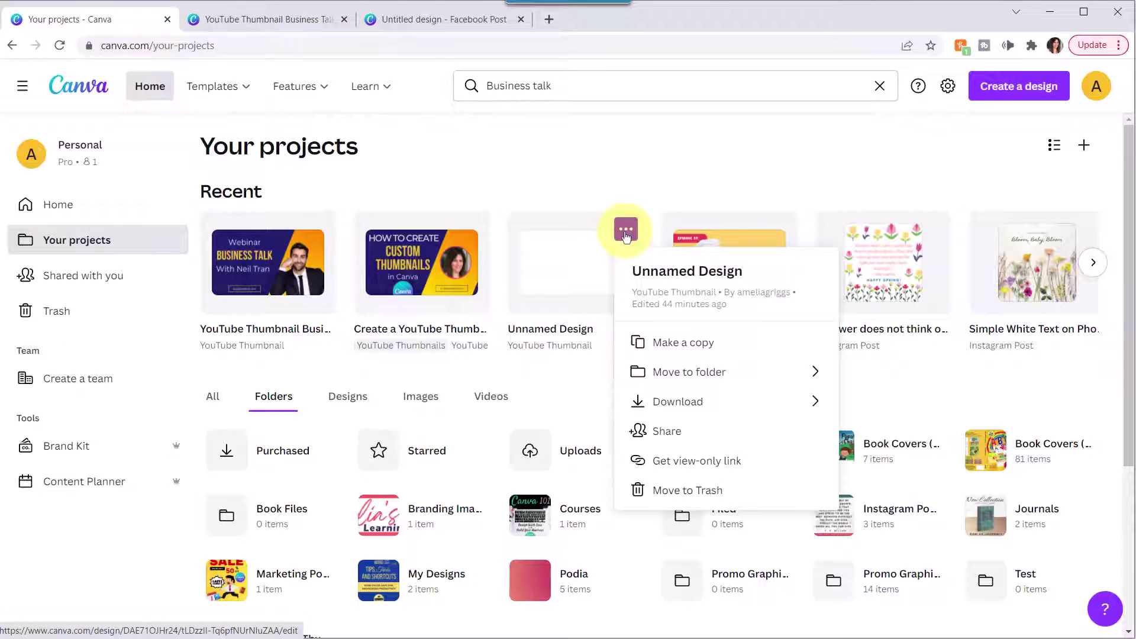
left_click(698, 493)
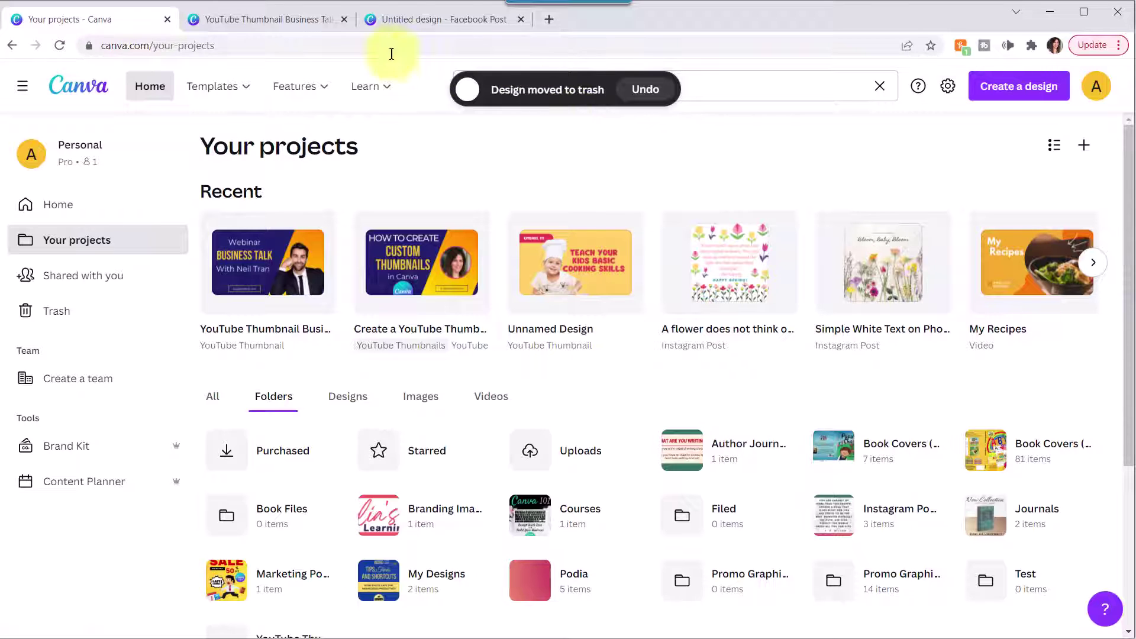
left_click(59, 317)
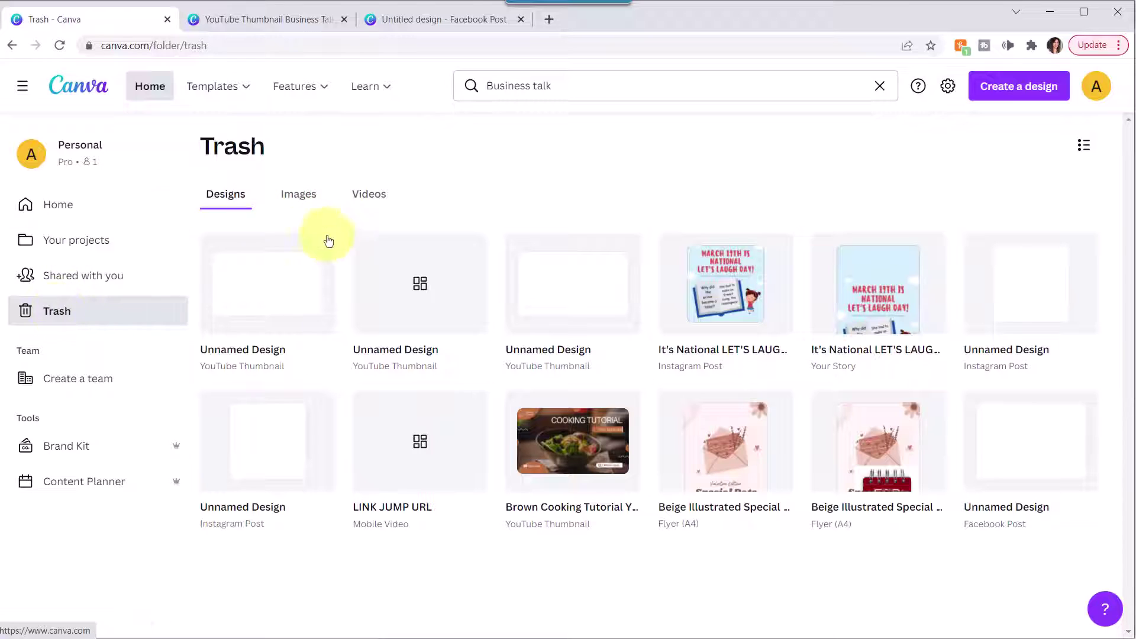
left_click(318, 253)
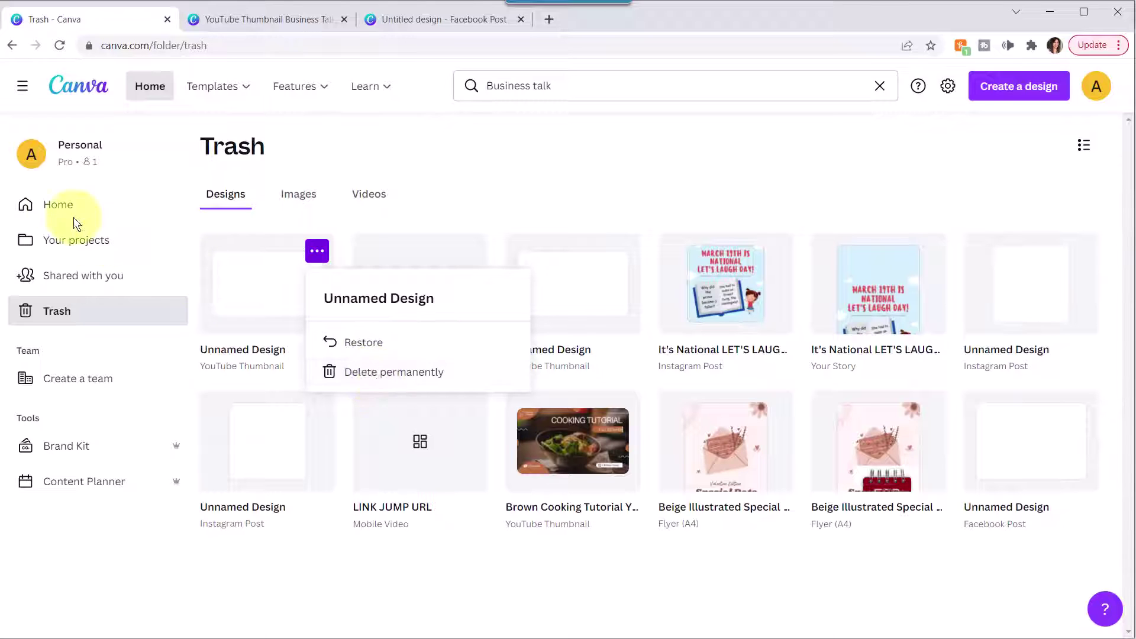
left_click(77, 243)
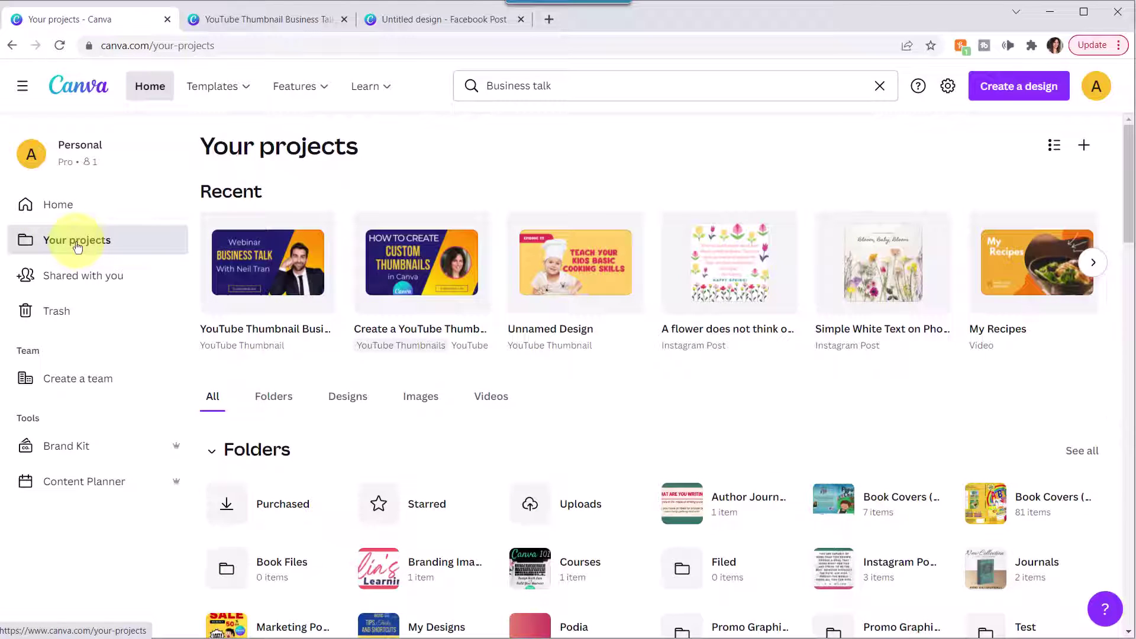
left_click(275, 396)
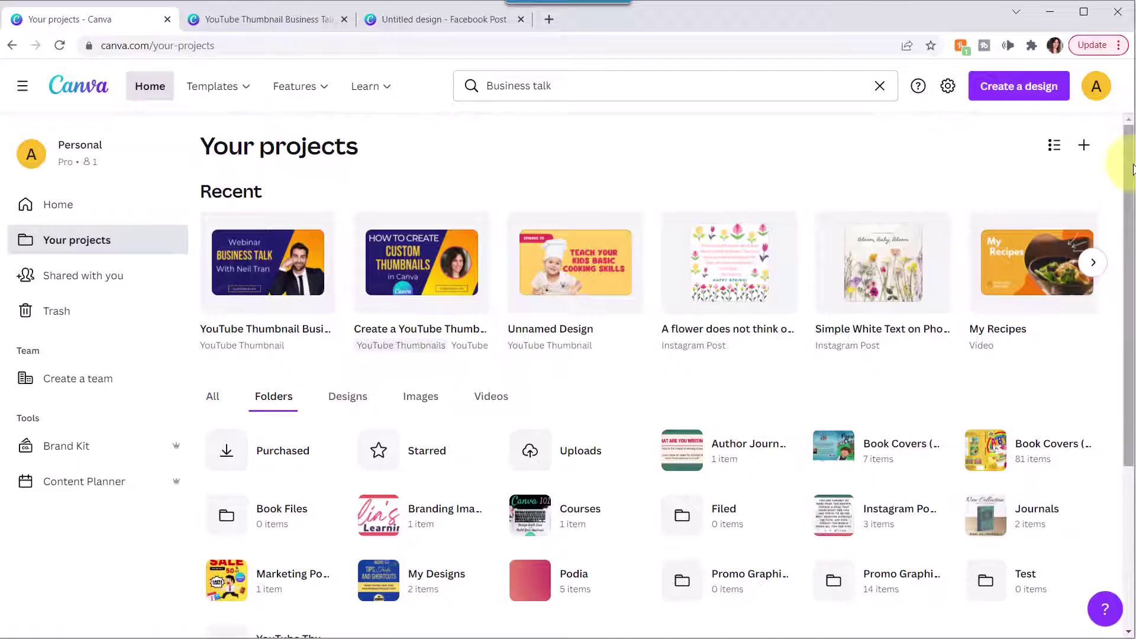
left_click_drag(1127, 162, 1130, 258)
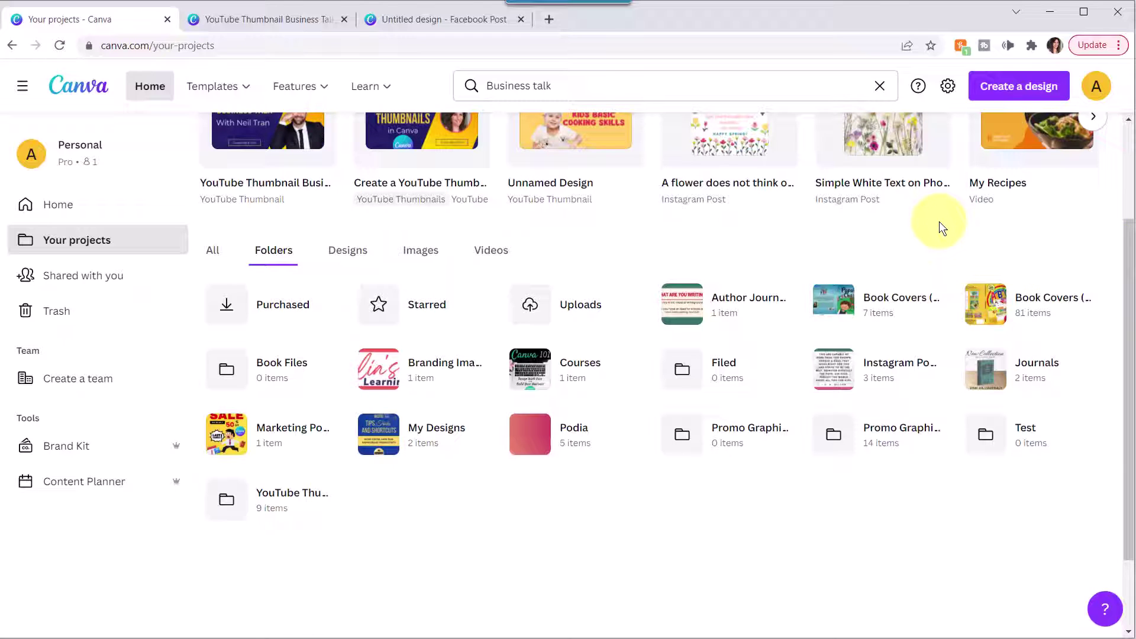
Open the empty Purchased folder, go back to Your projects, and open Starred
left_click(278, 308)
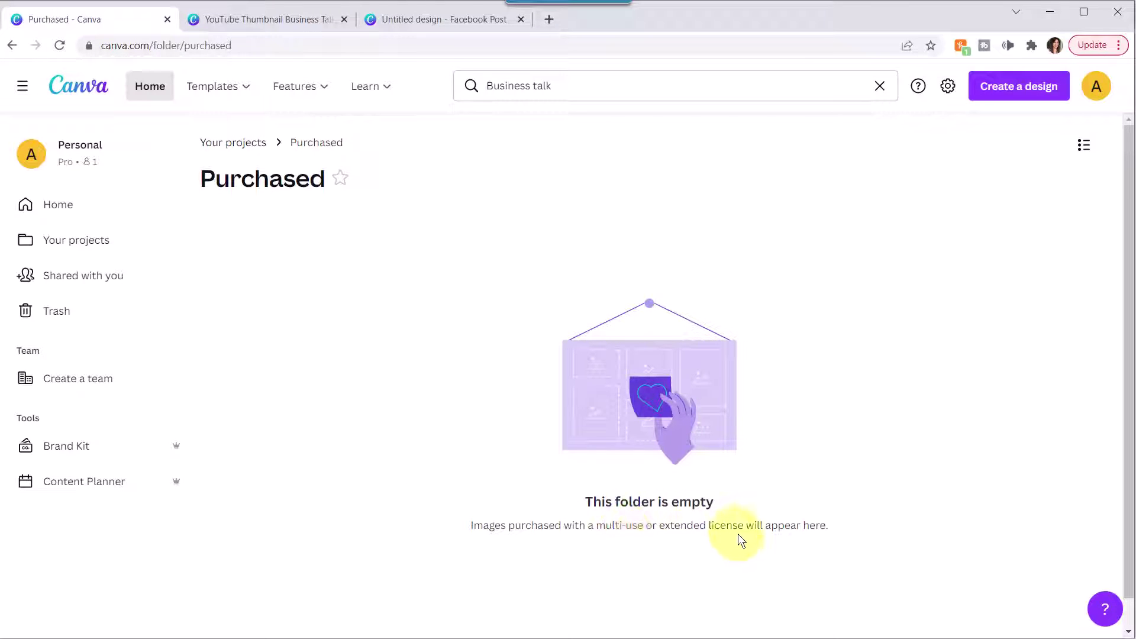
left_click(243, 144)
left_click(428, 500)
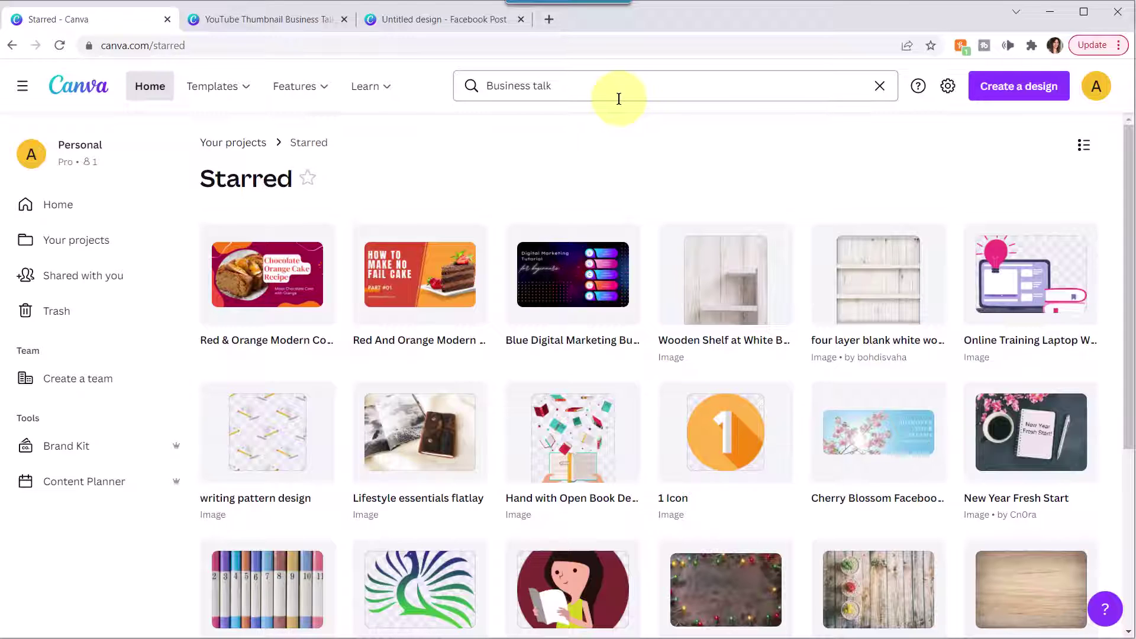
In the Facebook post editor's Templates panel, star the Modern Business Conference template
left_click(475, 19)
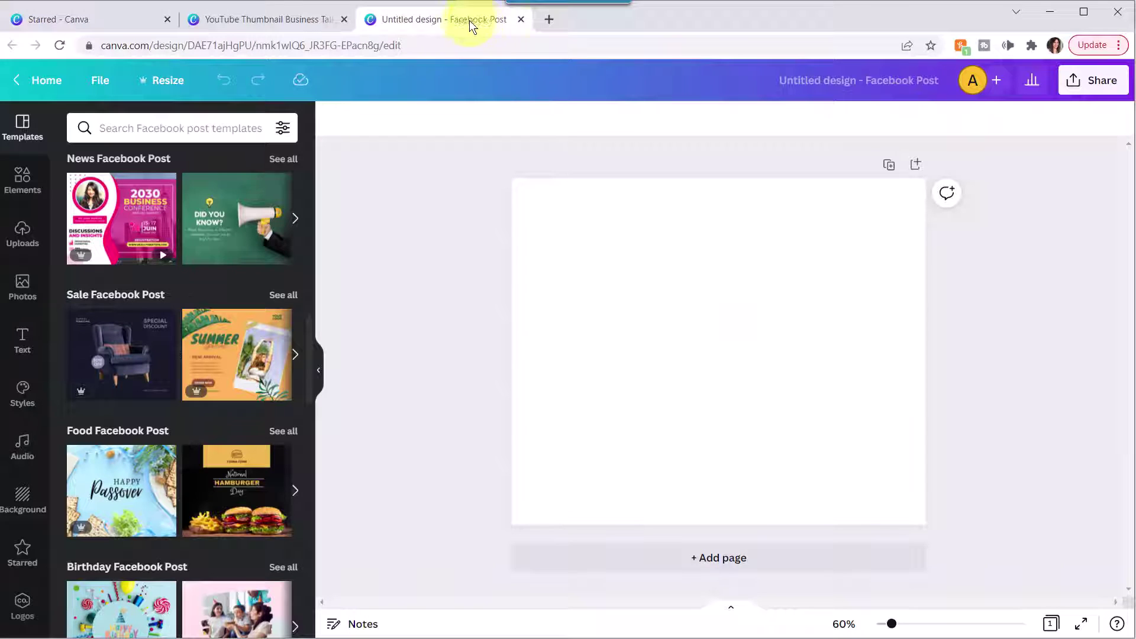
mouse_move(136, 225)
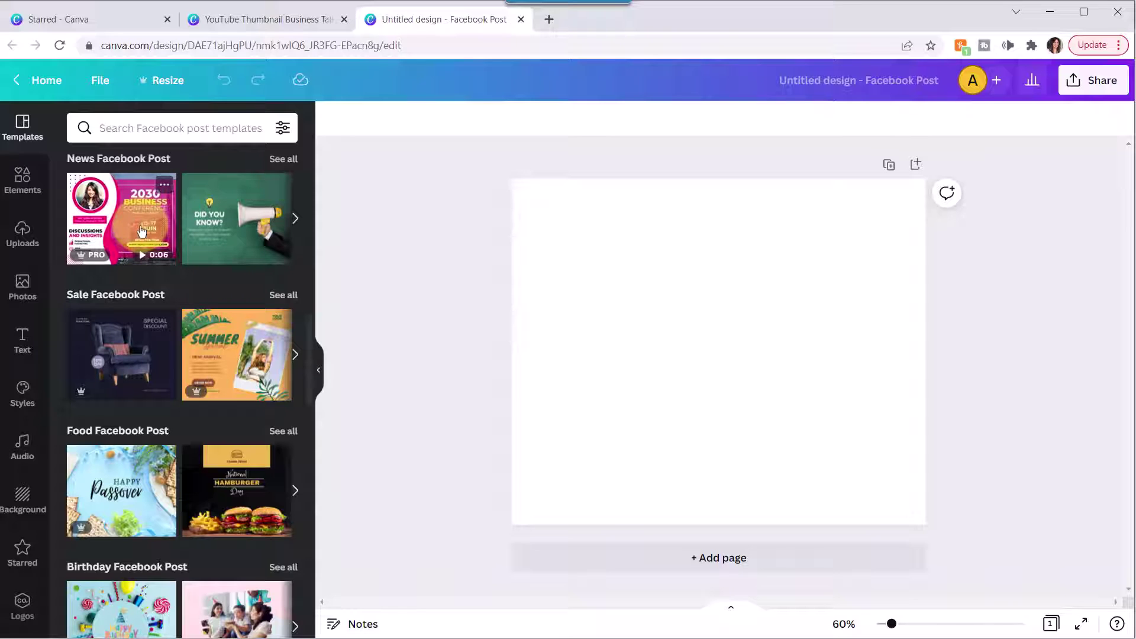
left_click(164, 188)
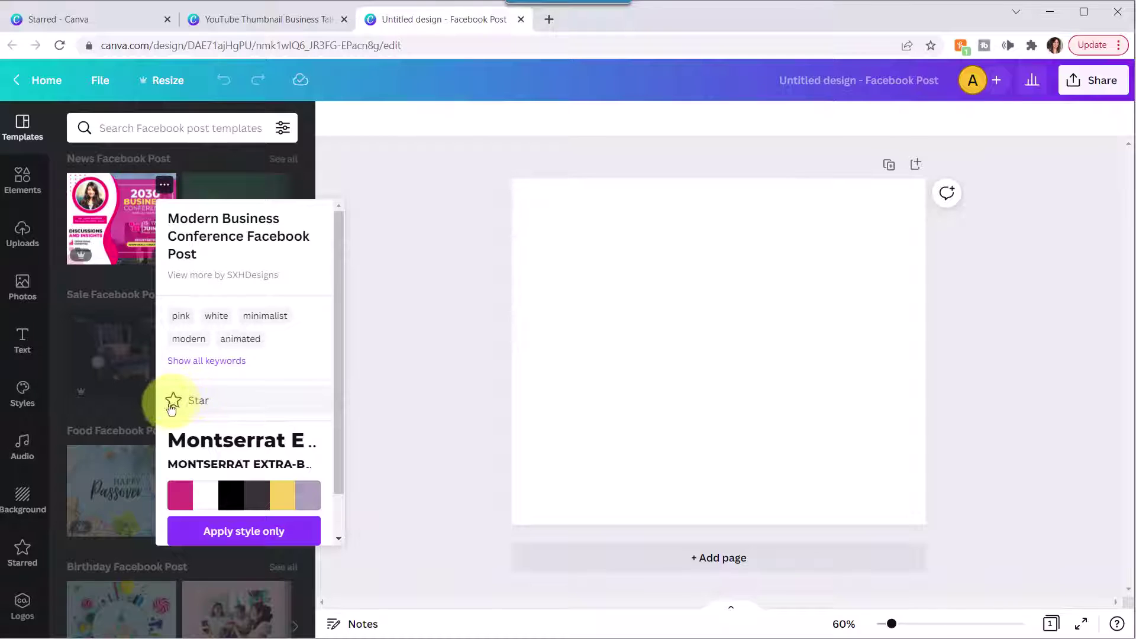
left_click(172, 403)
left_click(398, 225)
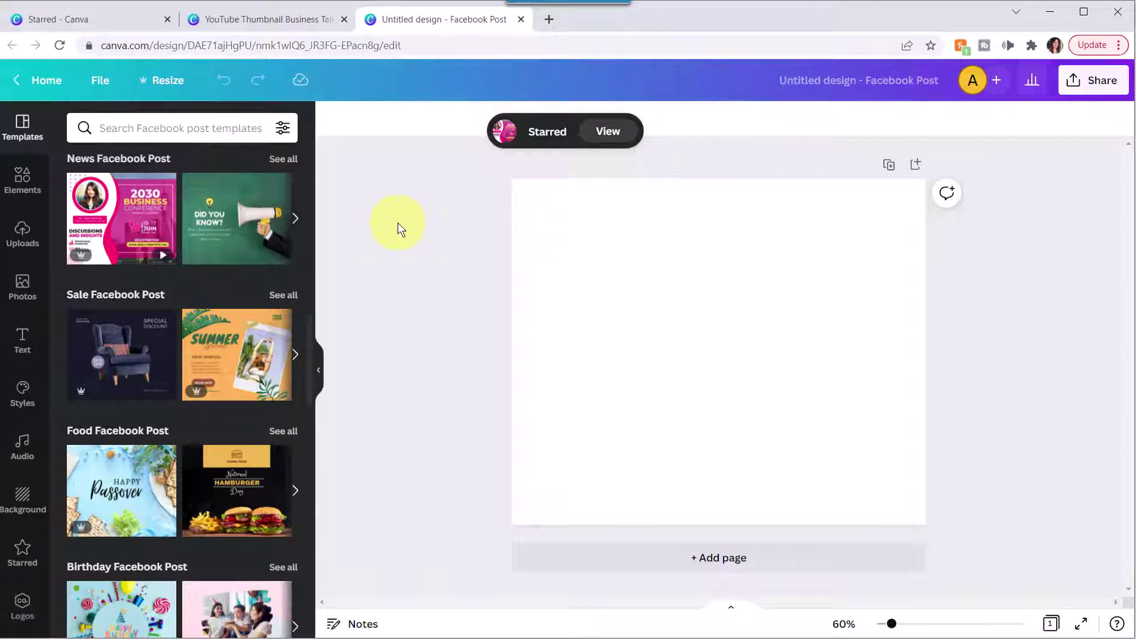
Star the Happy Birthday and autumn ramen templates, then return to the Starred page
scroll(249, 272, "down", 4)
scroll(247, 278, "down", 1)
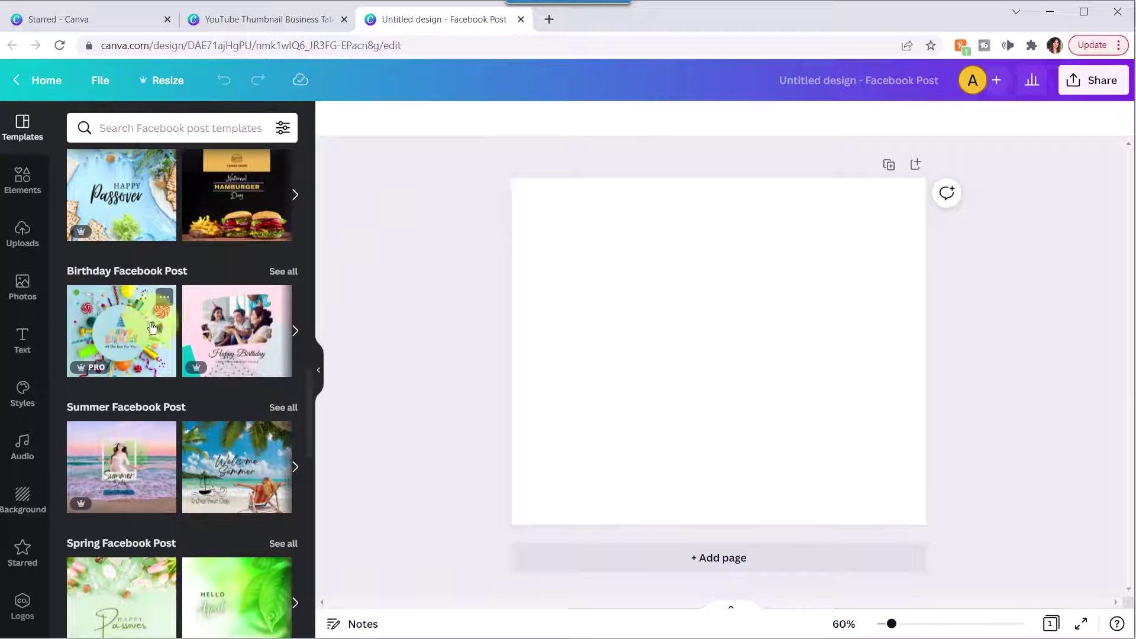
left_click(163, 305)
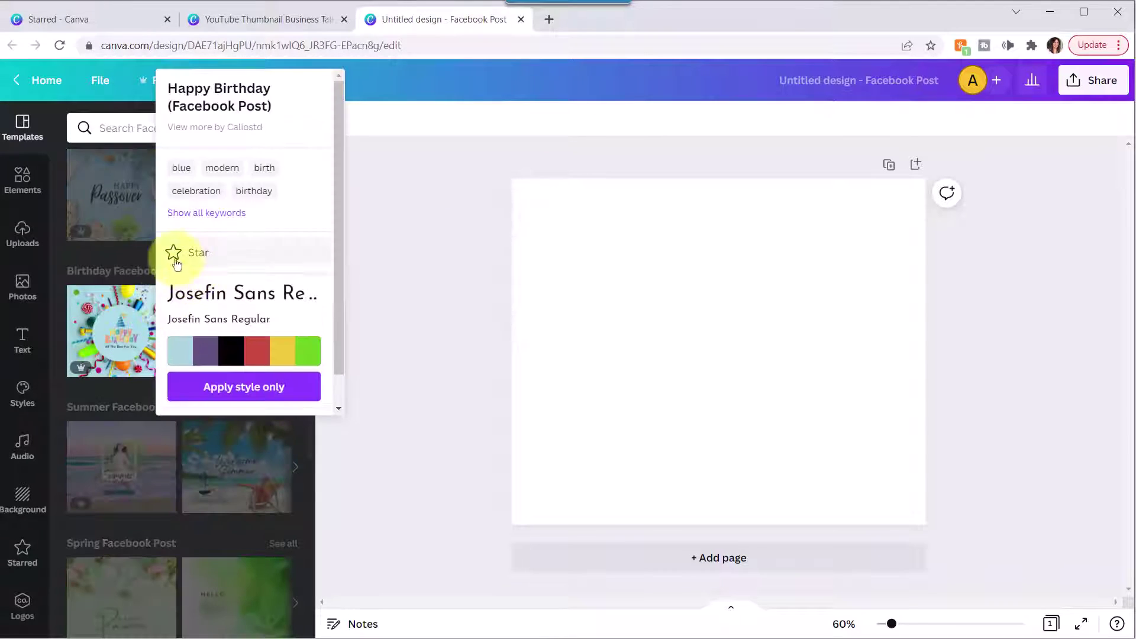
left_click(174, 255)
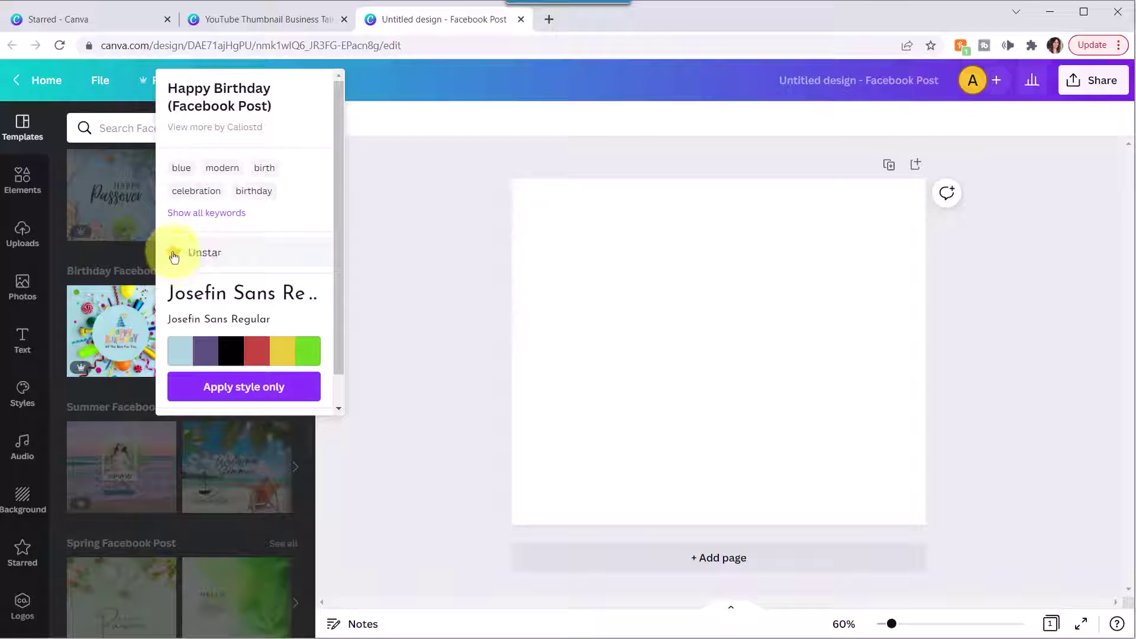
left_click(378, 320)
scroll(266, 371, "down", 4)
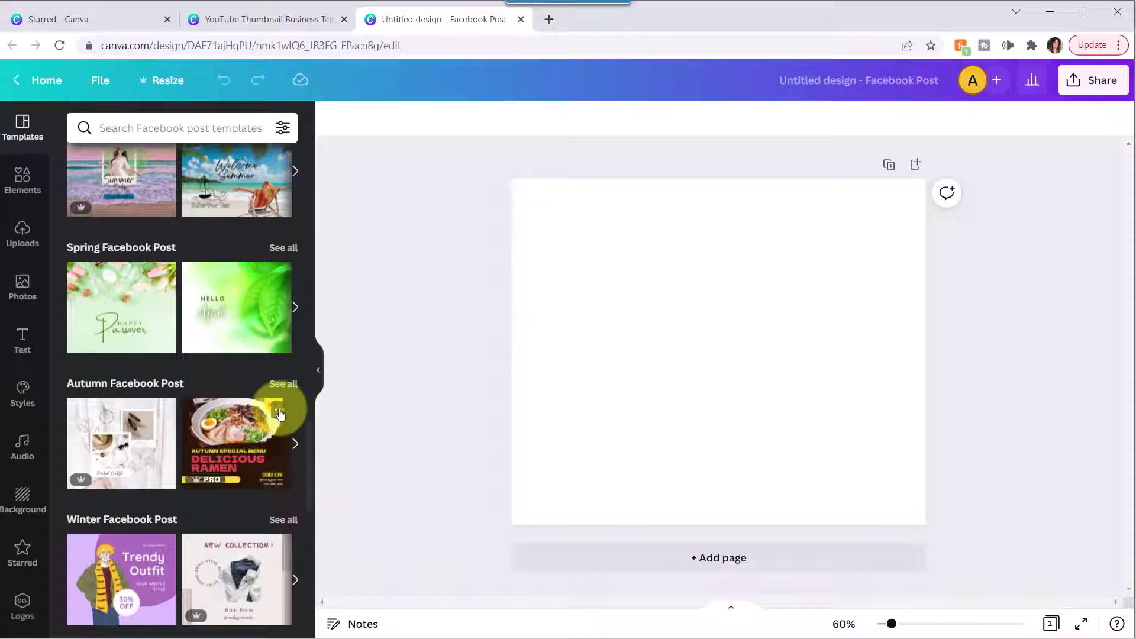
left_click(277, 407)
left_click(289, 306)
left_click(471, 254)
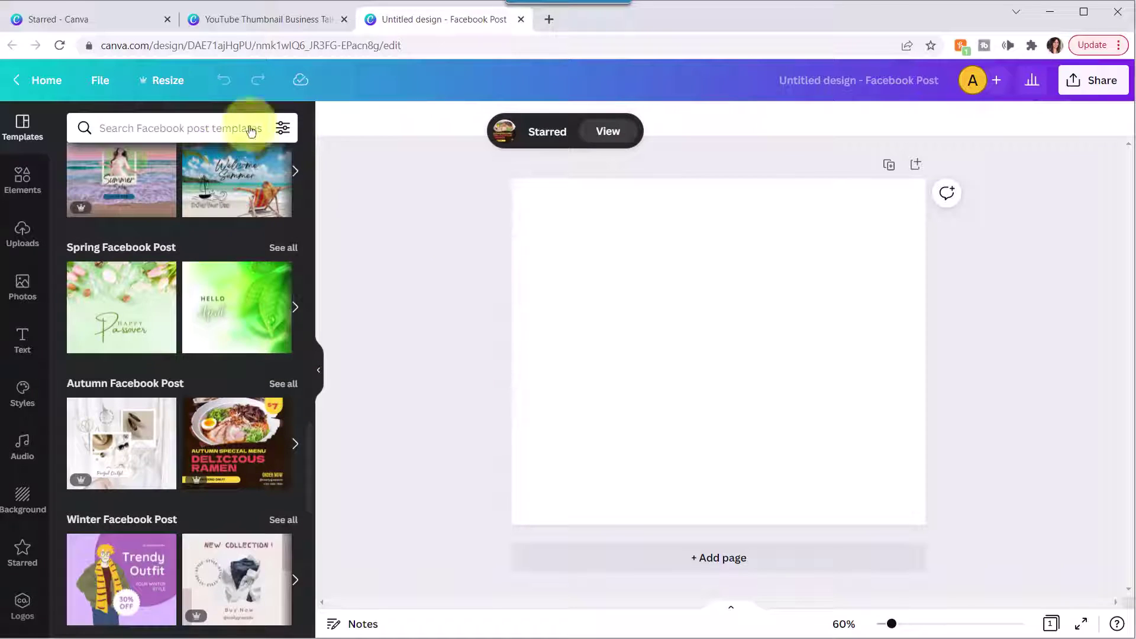
left_click(90, 21)
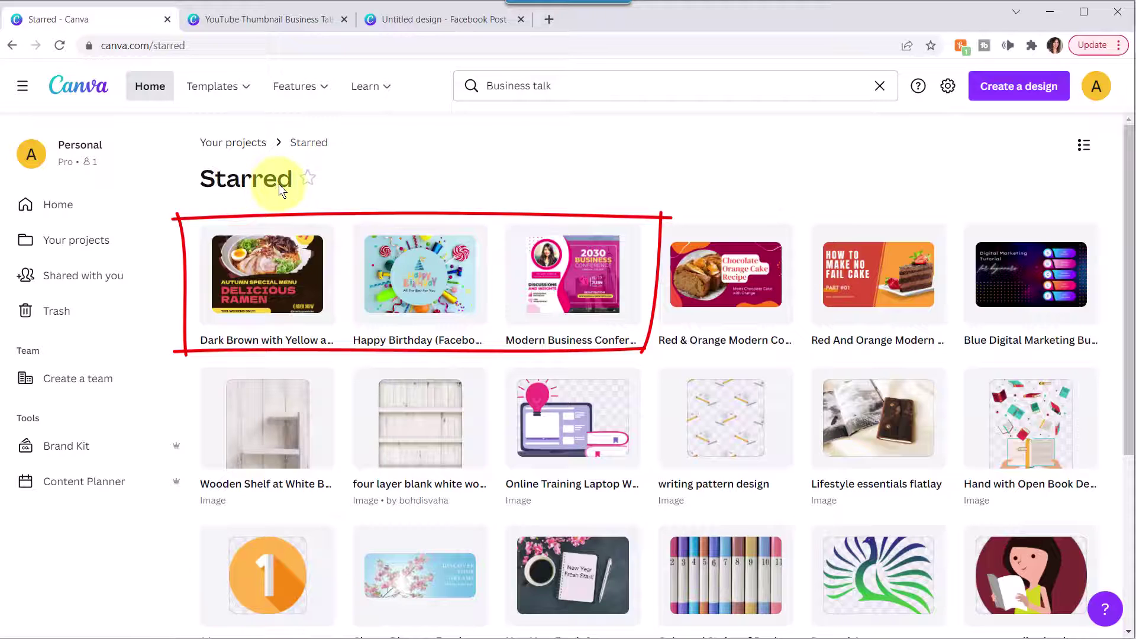
From Your projects, expand the full folder list and open Book Covers (My Books)
left_click(247, 148)
scroll(620, 355, "down", 1)
scroll(620, 355, "down", 2)
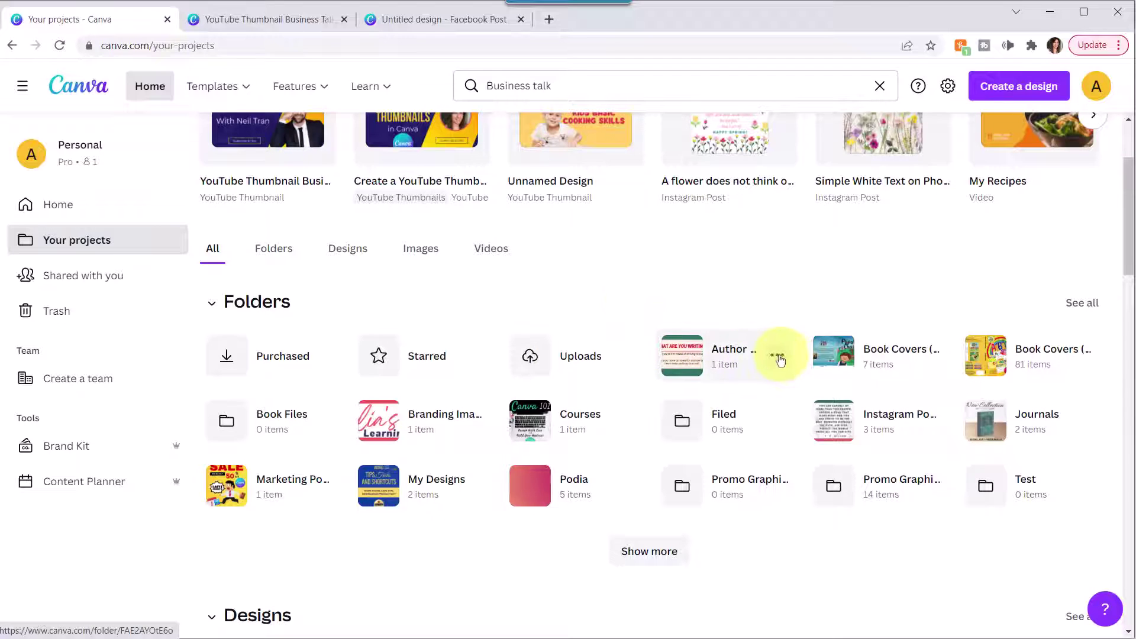
left_click(777, 359)
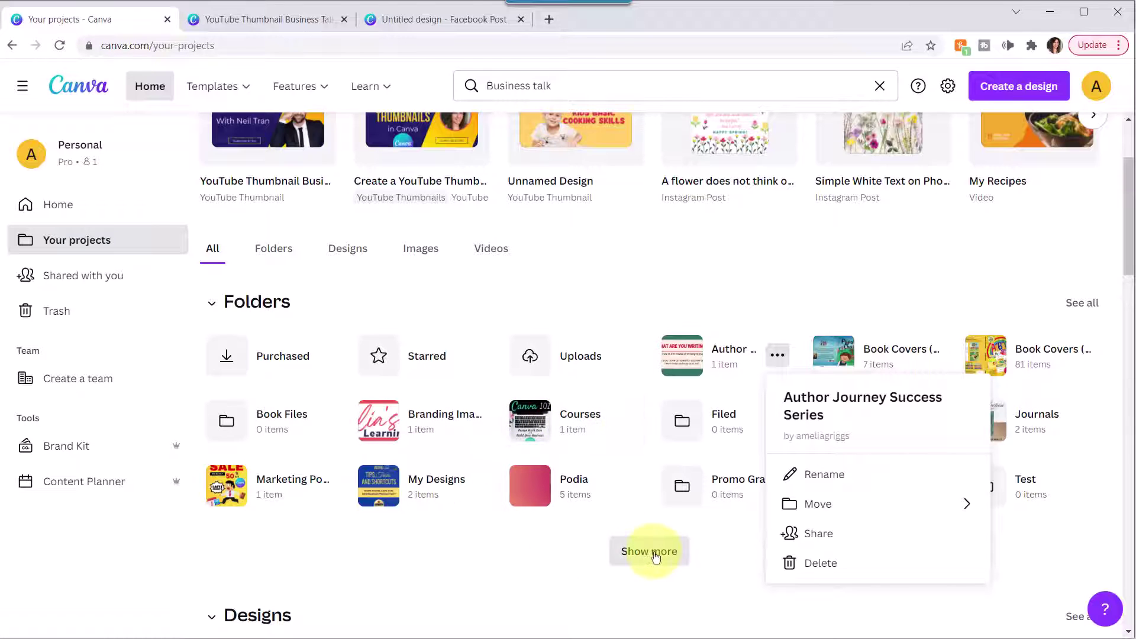
left_click_drag(1131, 207, 1131, 238)
left_click(651, 419)
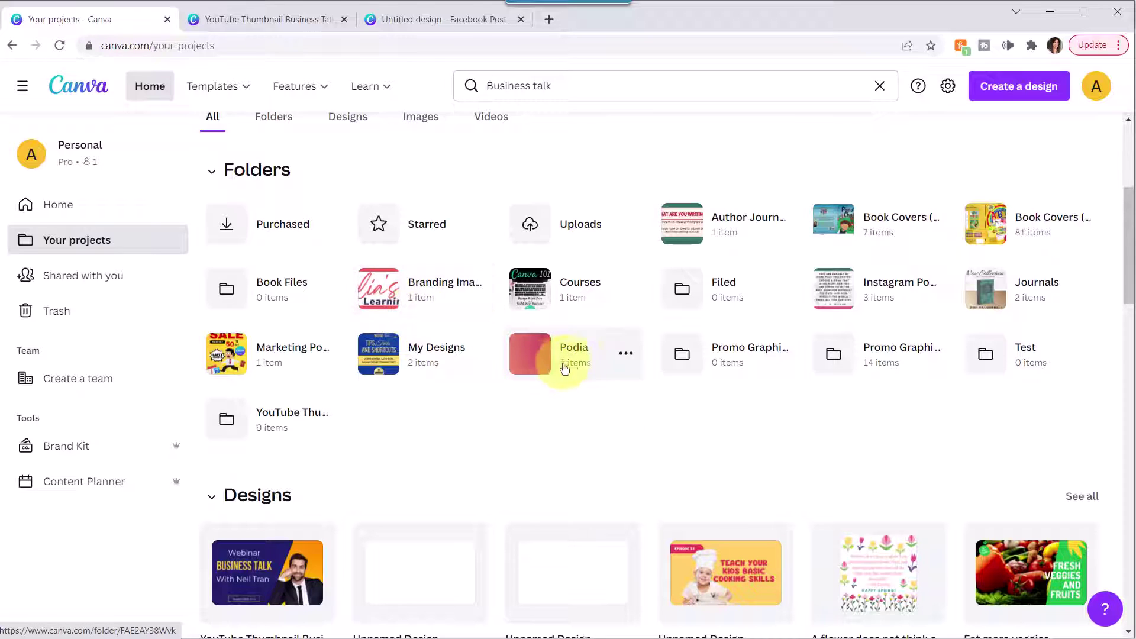
left_click(628, 355)
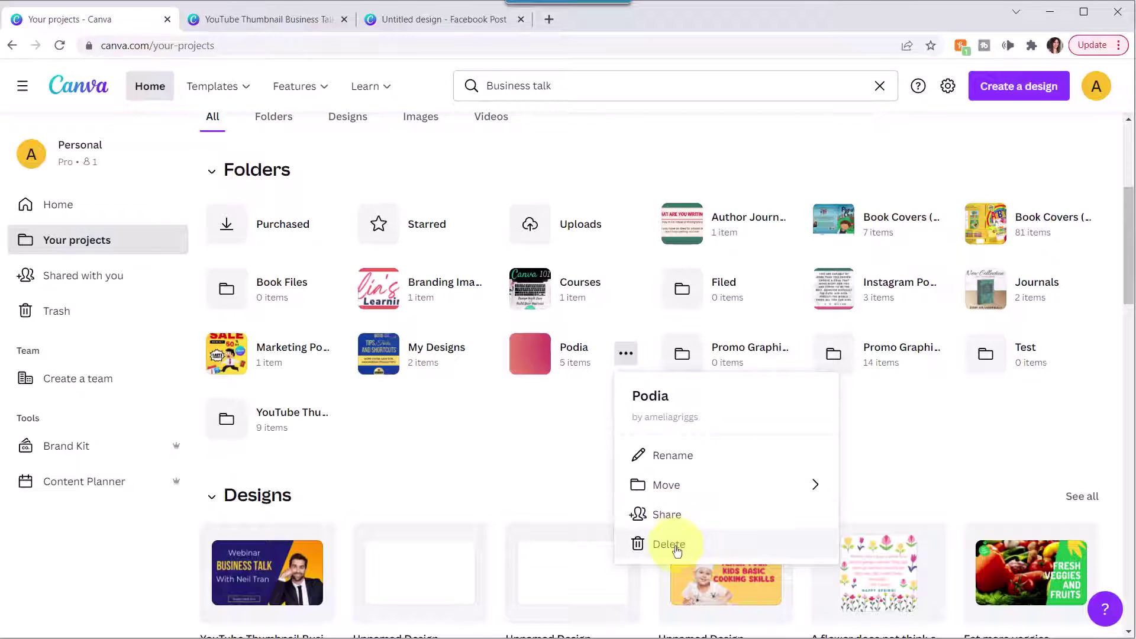
left_click(570, 397)
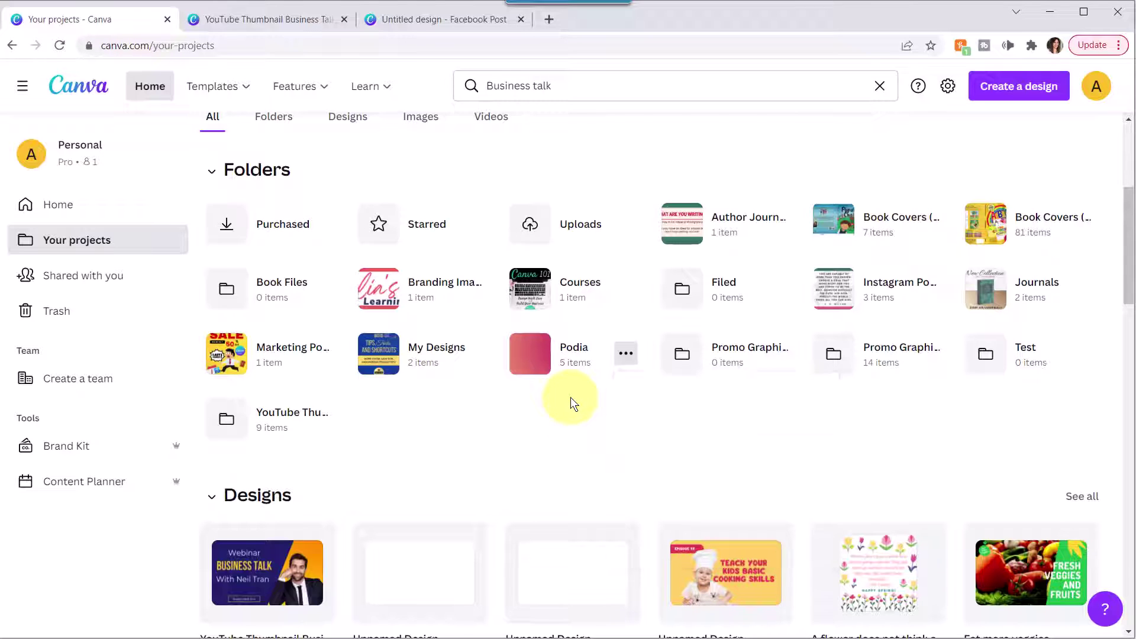
left_click(989, 226)
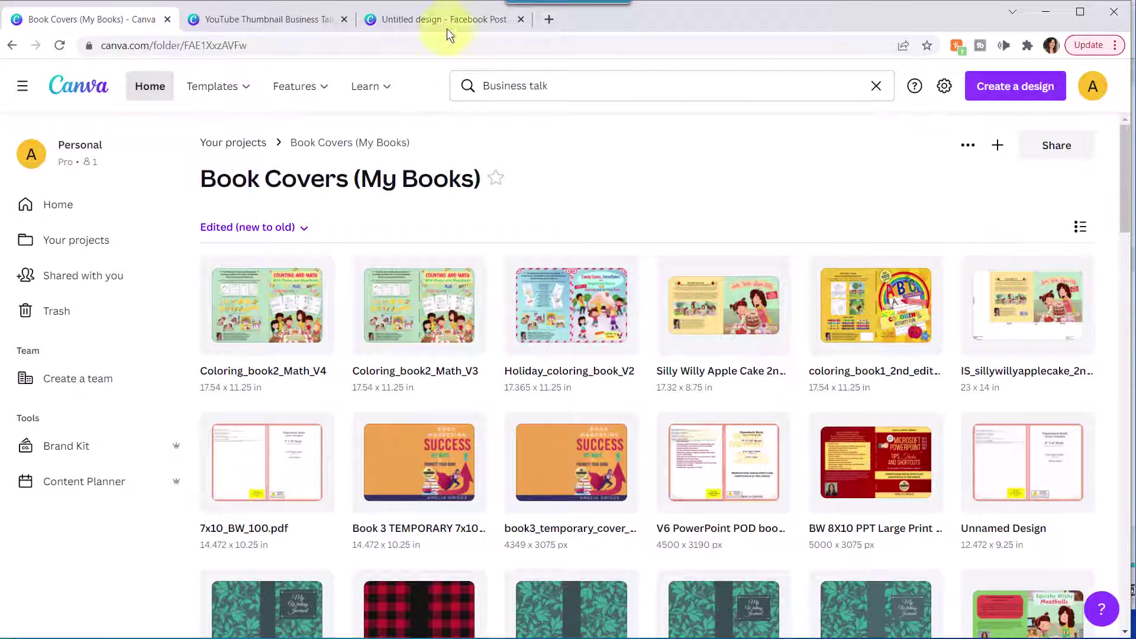
Go back to Your projects and toggle the layout to list, then back to grid
key("alt+Left")
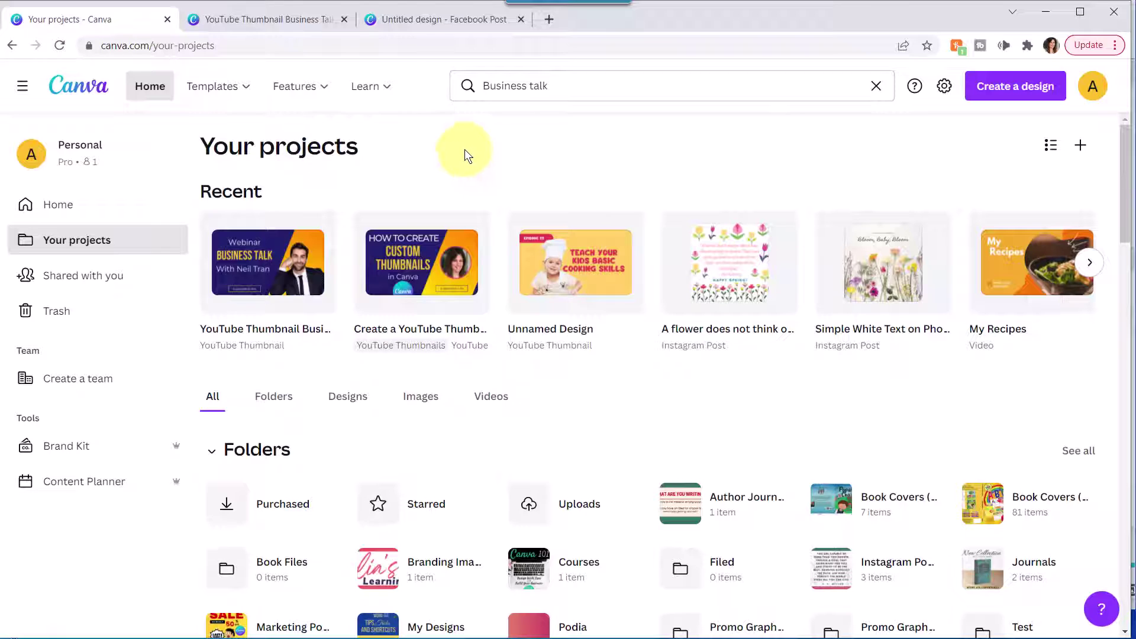
left_click(1080, 152)
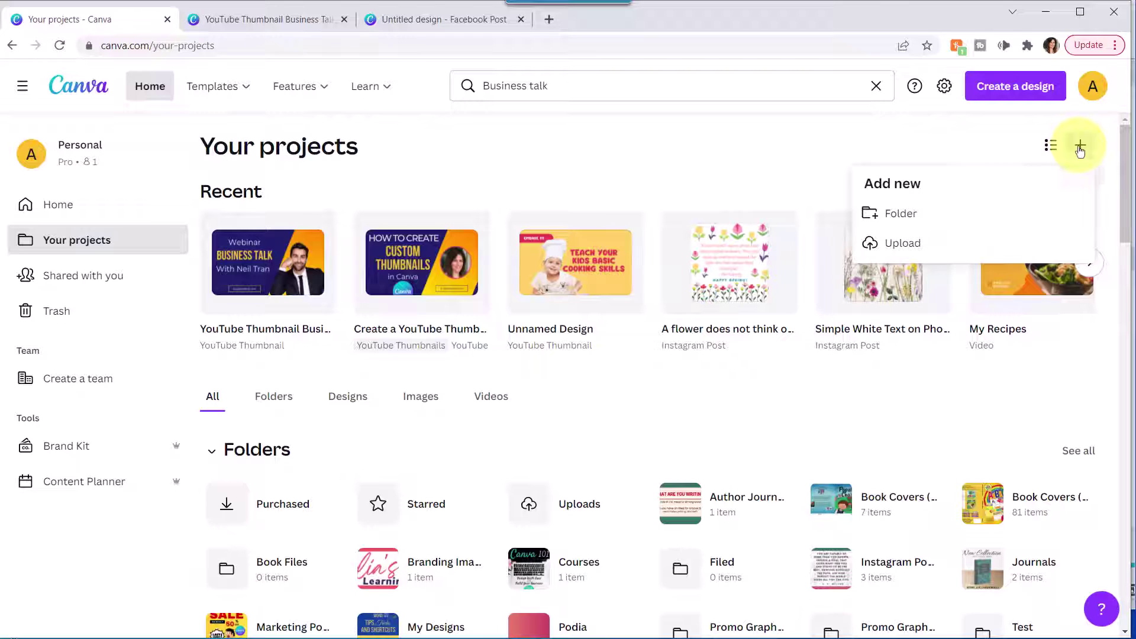
left_click(994, 146)
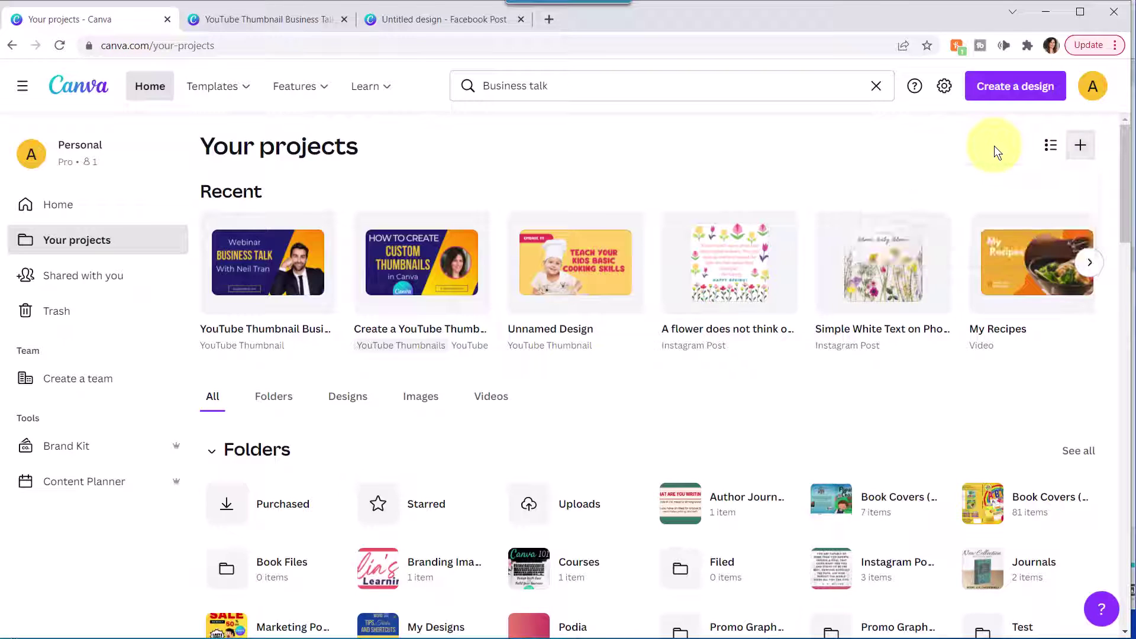
left_click(1051, 150)
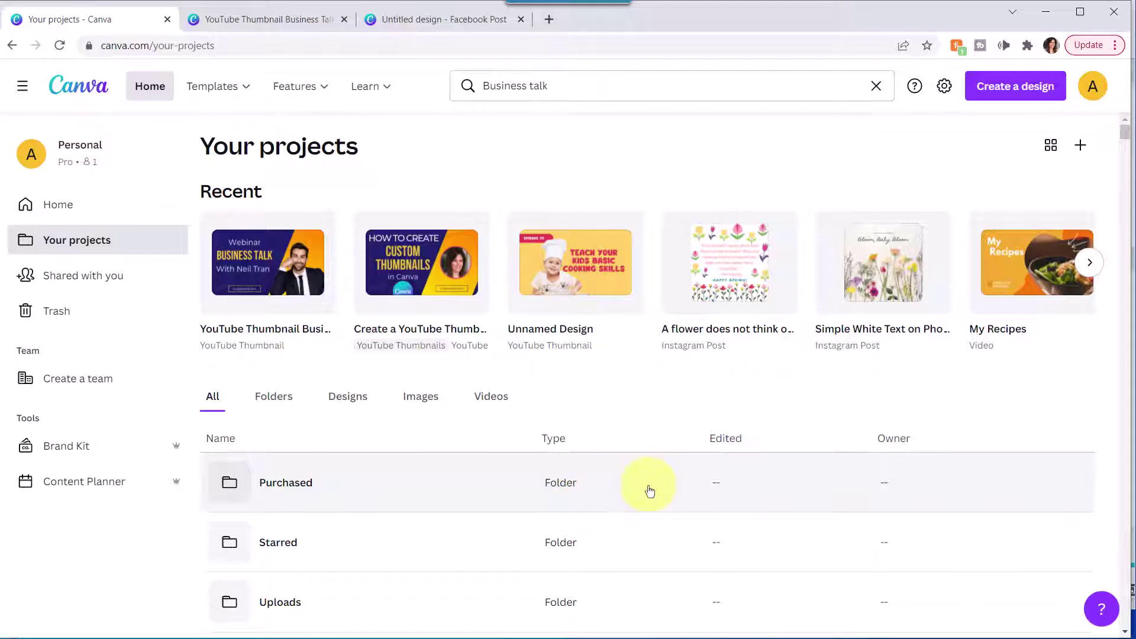
left_click(1051, 148)
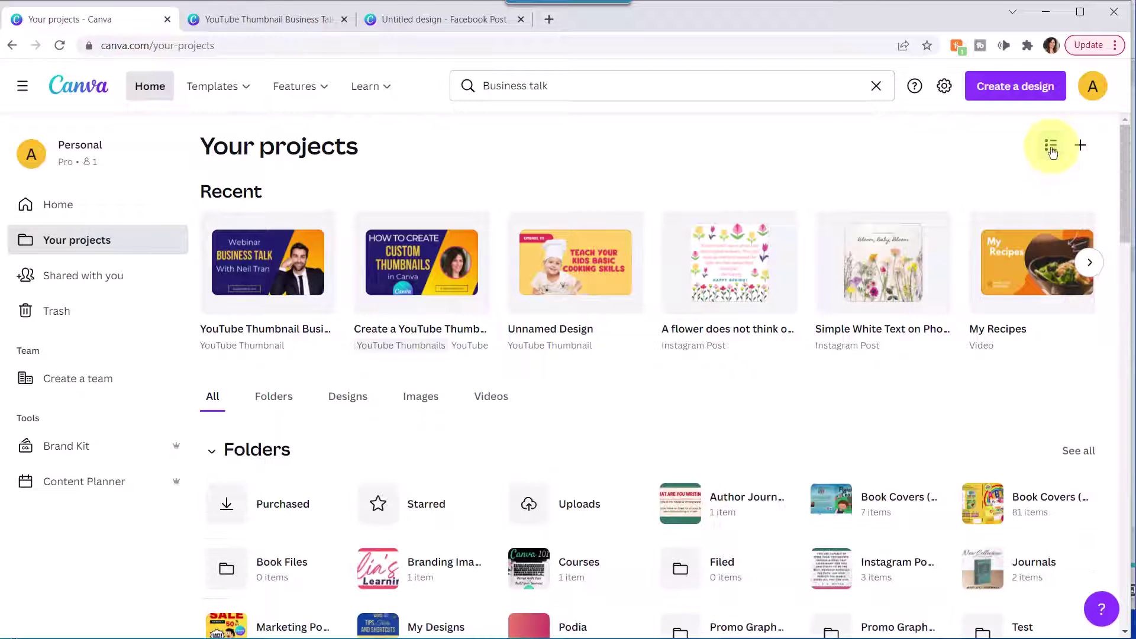
Use + > Folder to create a folder named 'Holiday Graphics'
left_click(1082, 149)
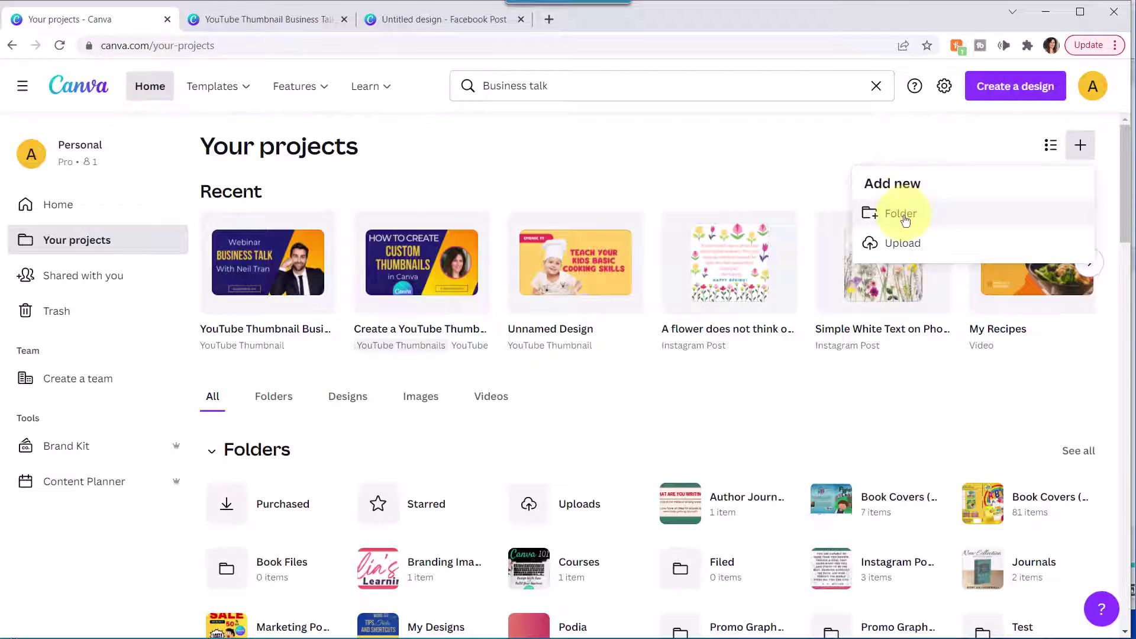
left_click(904, 218)
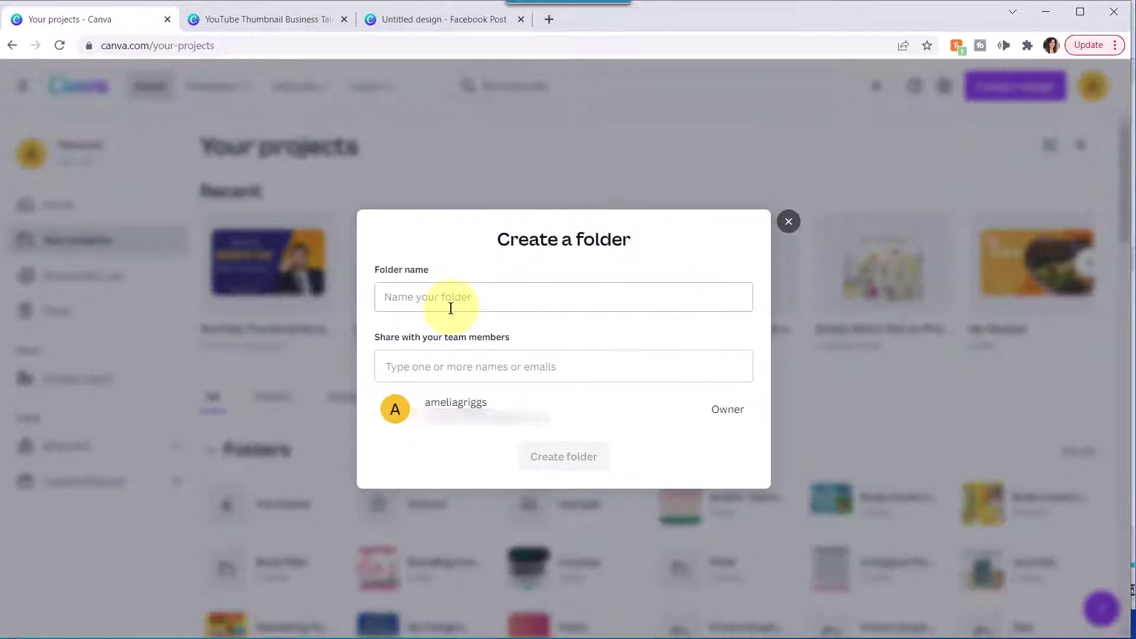
left_click(438, 297)
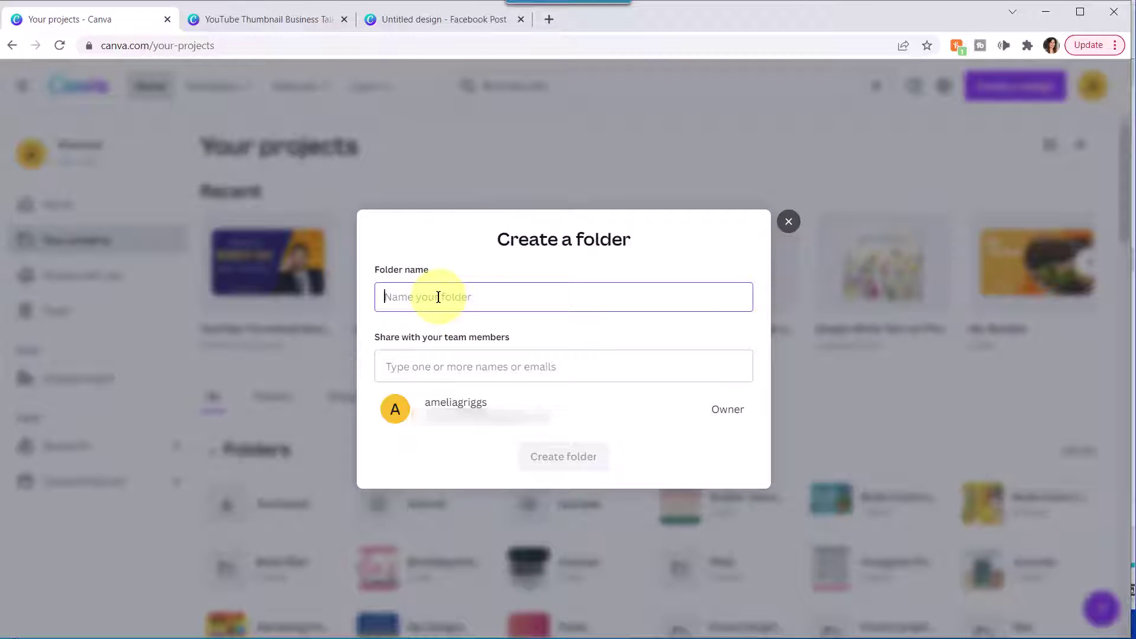
type("Holiday ")
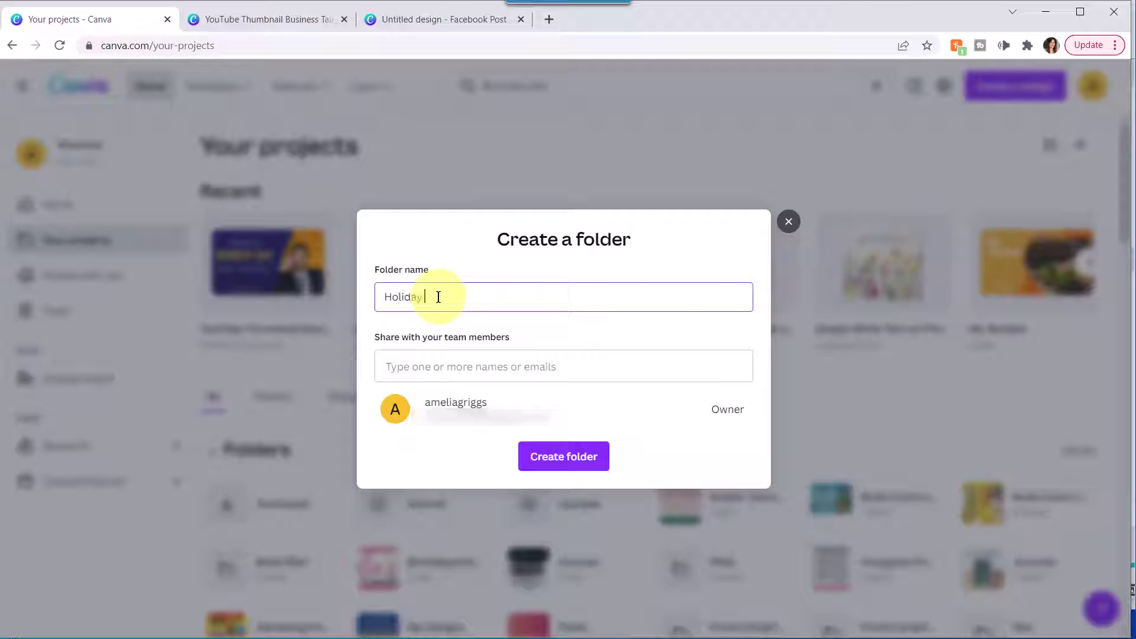
type("Graphics")
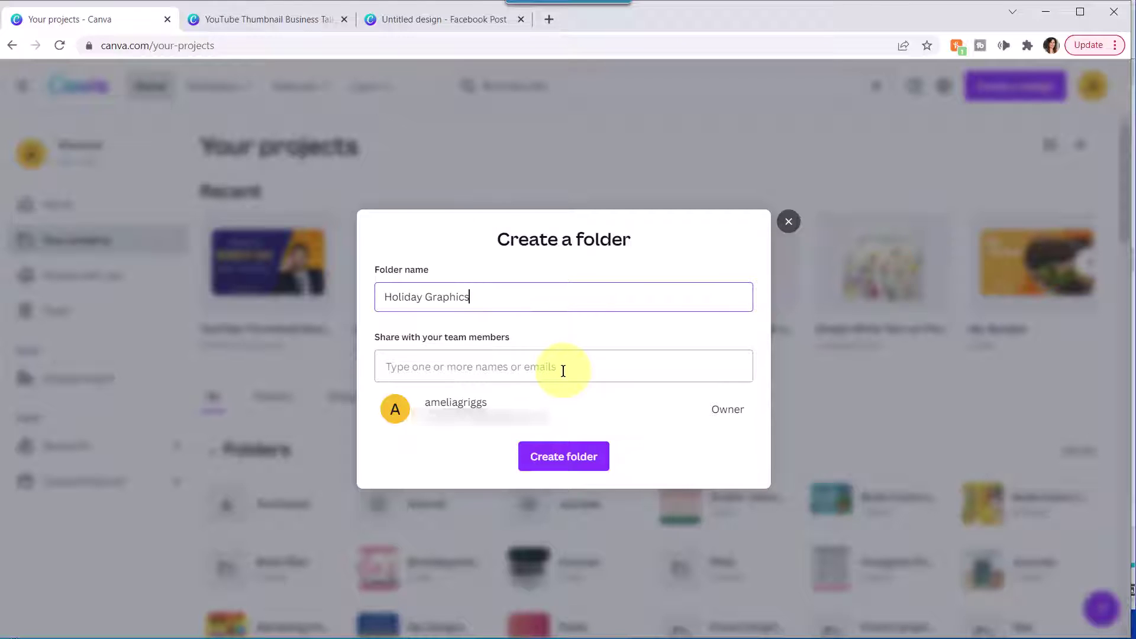
left_click(565, 462)
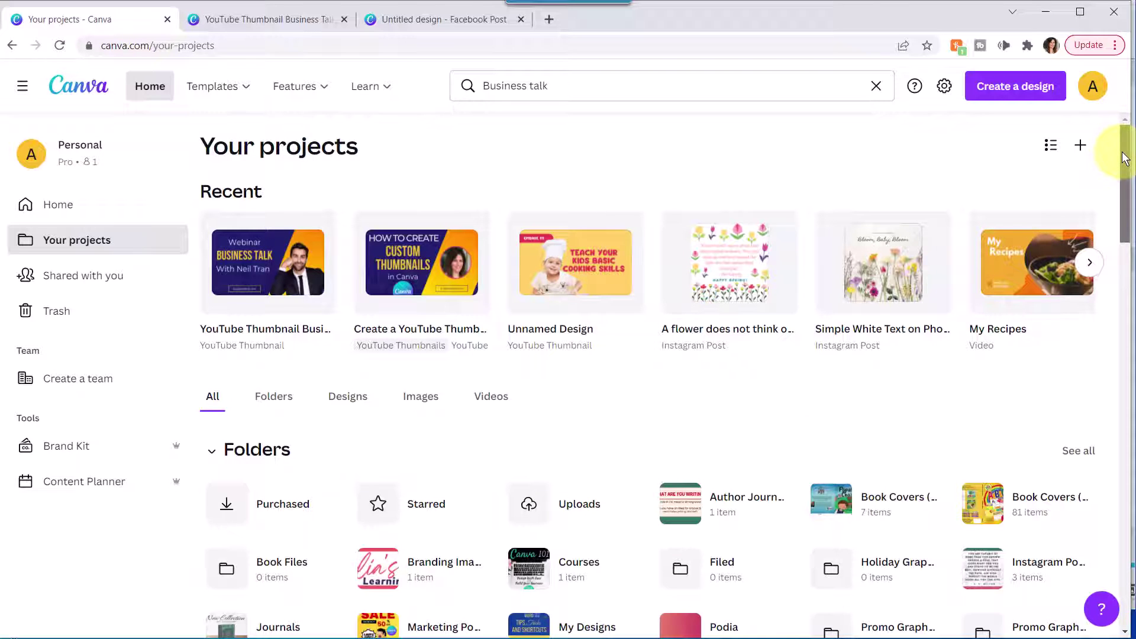
scroll(1124, 159, "down", 4)
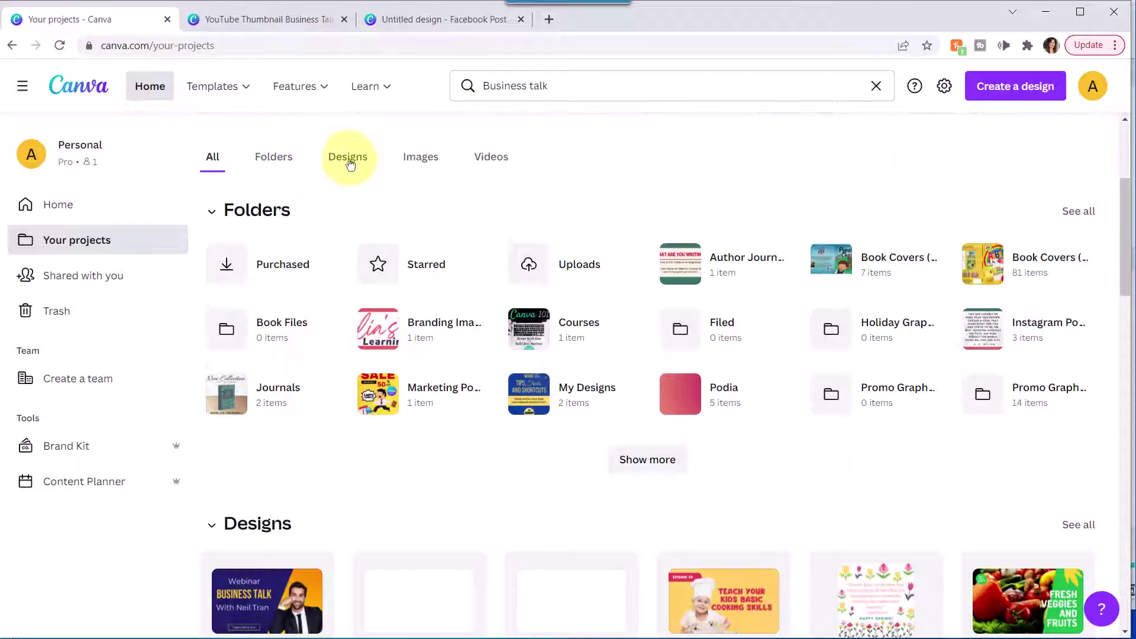
left_click(349, 158)
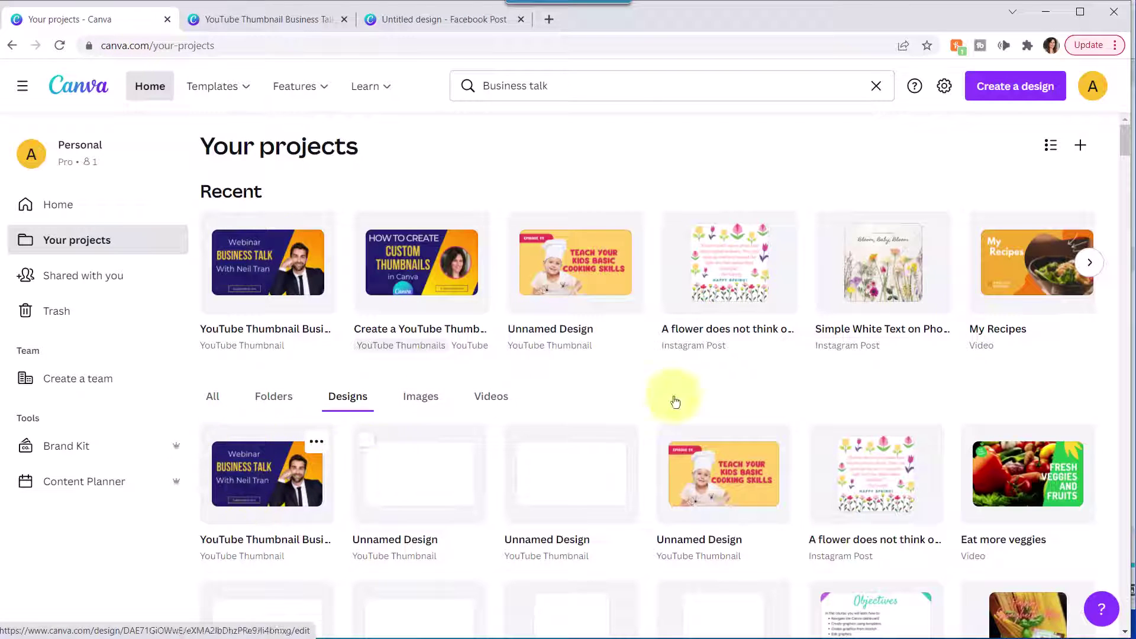
scroll(1126, 140, "down", 1)
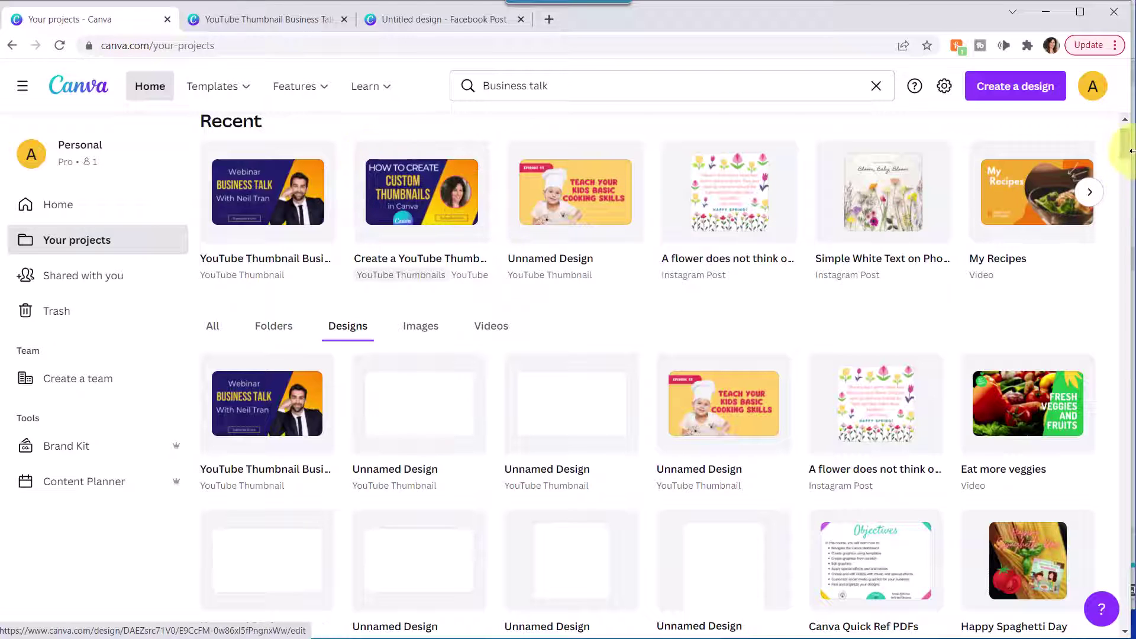
scroll(1125, 145, "down", 3)
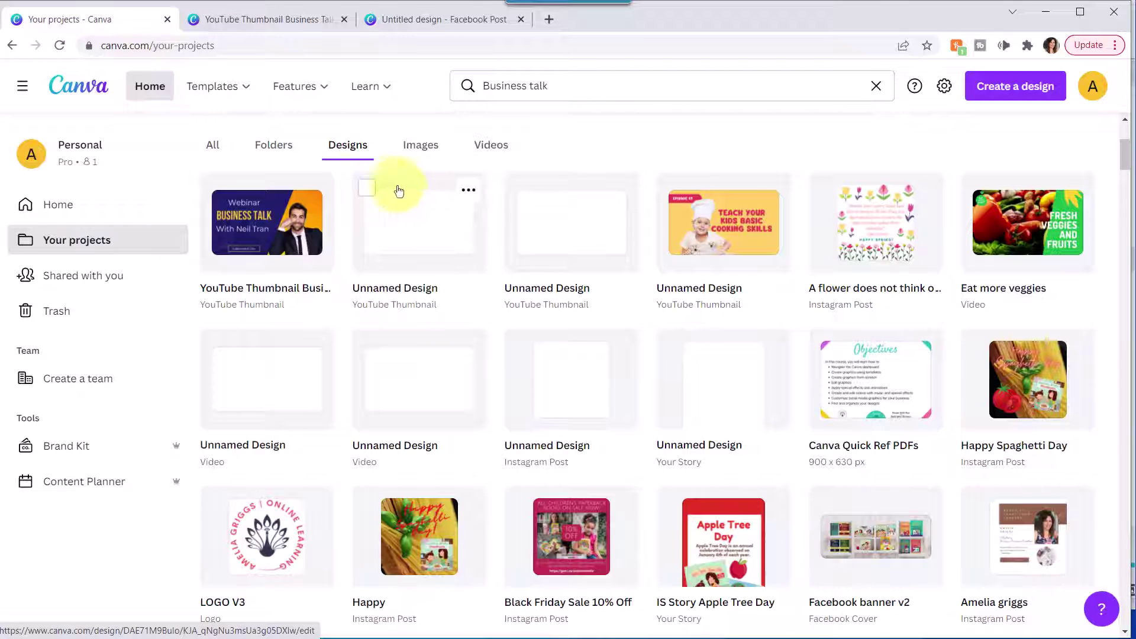
Select the six blank Unnamed Designs (thumbnails, videos, Instagram post, story) and delete them
left_click(367, 189)
left_click(519, 190)
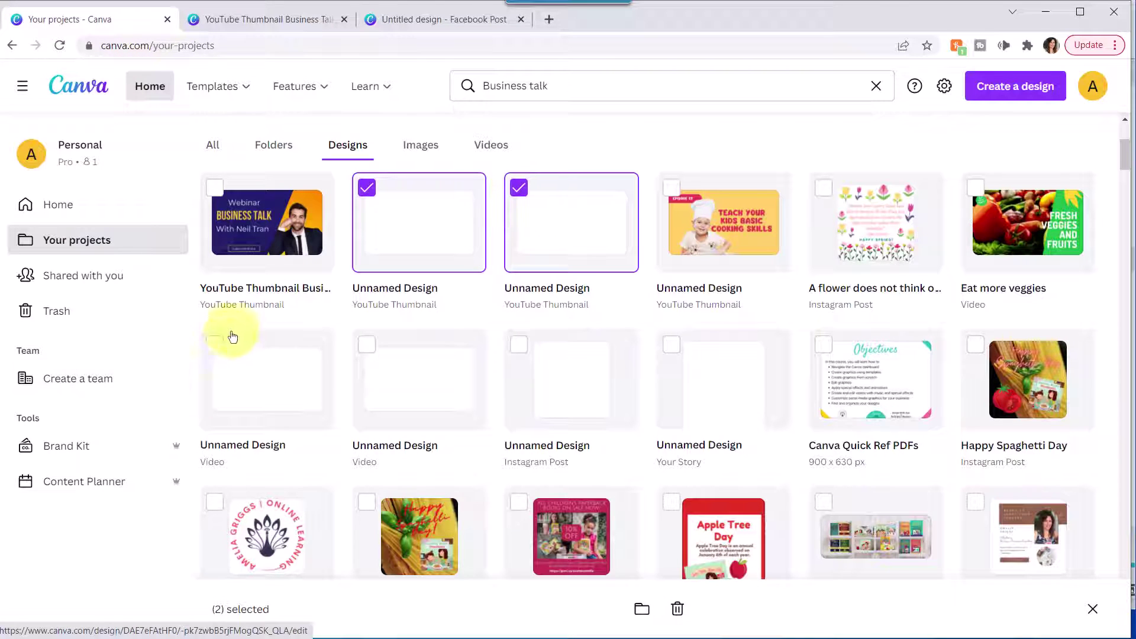
left_click(215, 344)
left_click(367, 344)
left_click(515, 349)
left_click(673, 348)
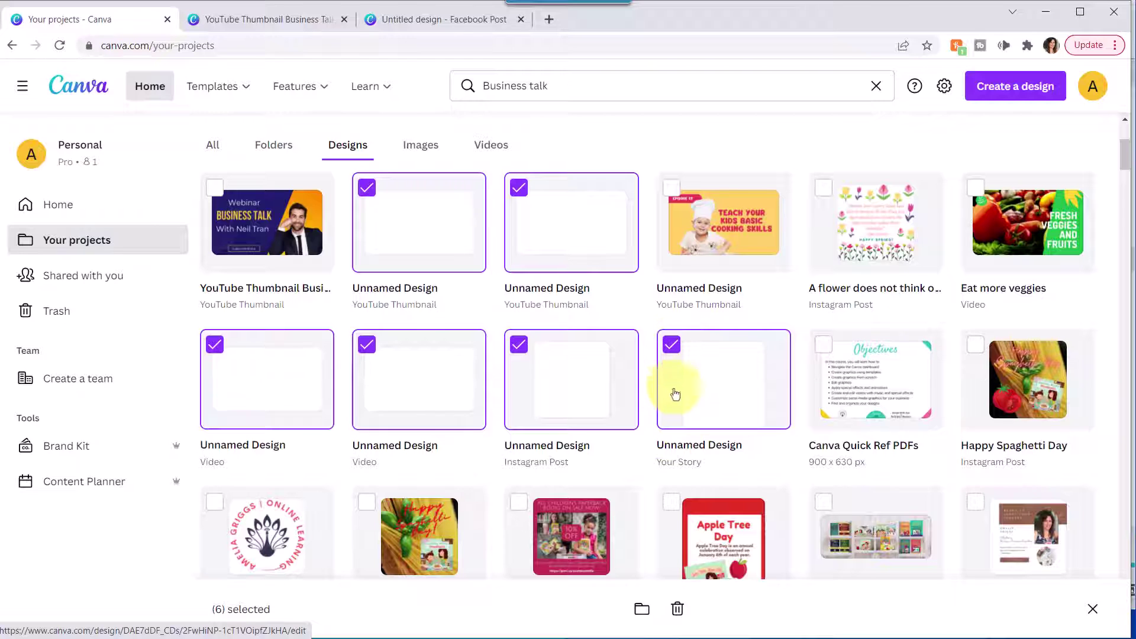
left_click(678, 609)
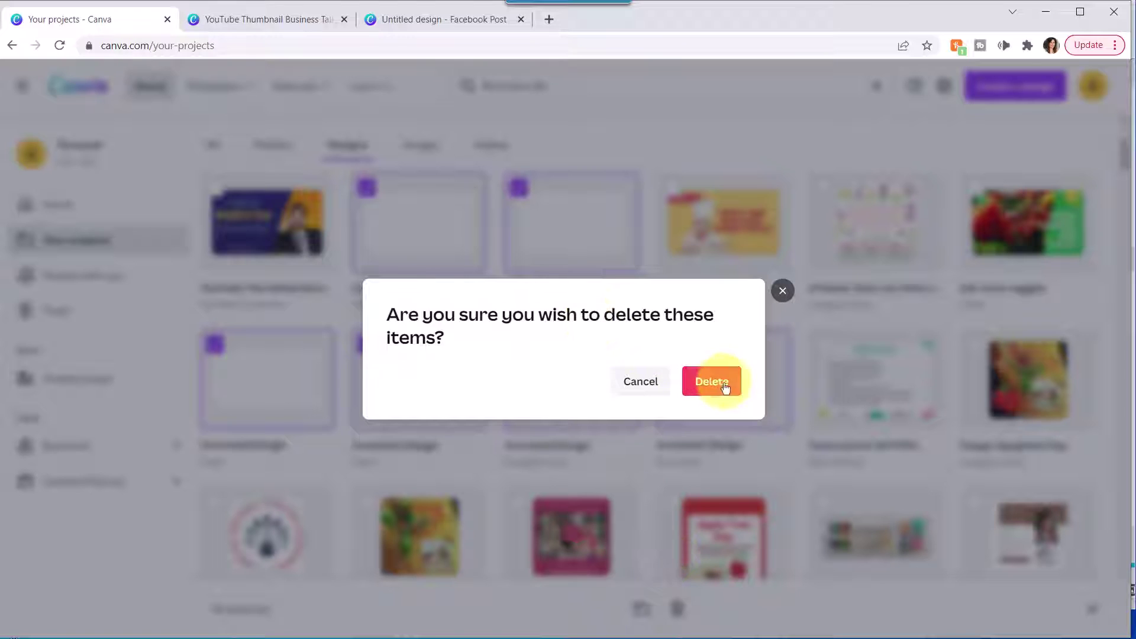
left_click(712, 382)
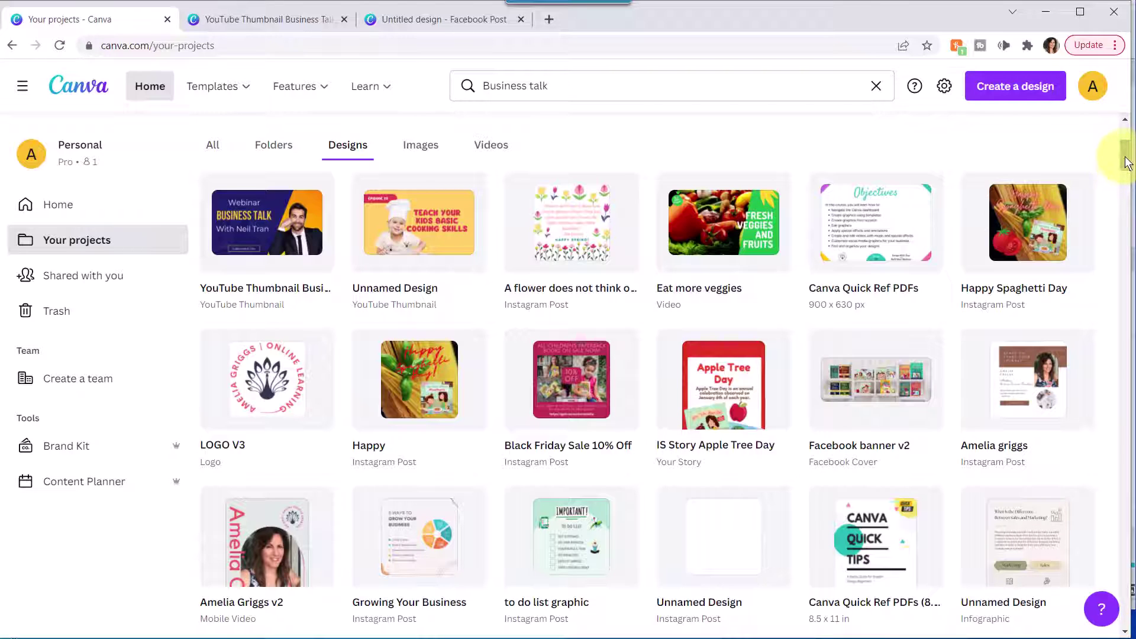
Select both love coupon 2022 designs and the two Valentine's Day designs
left_click_drag(1126, 160, 1126, 164)
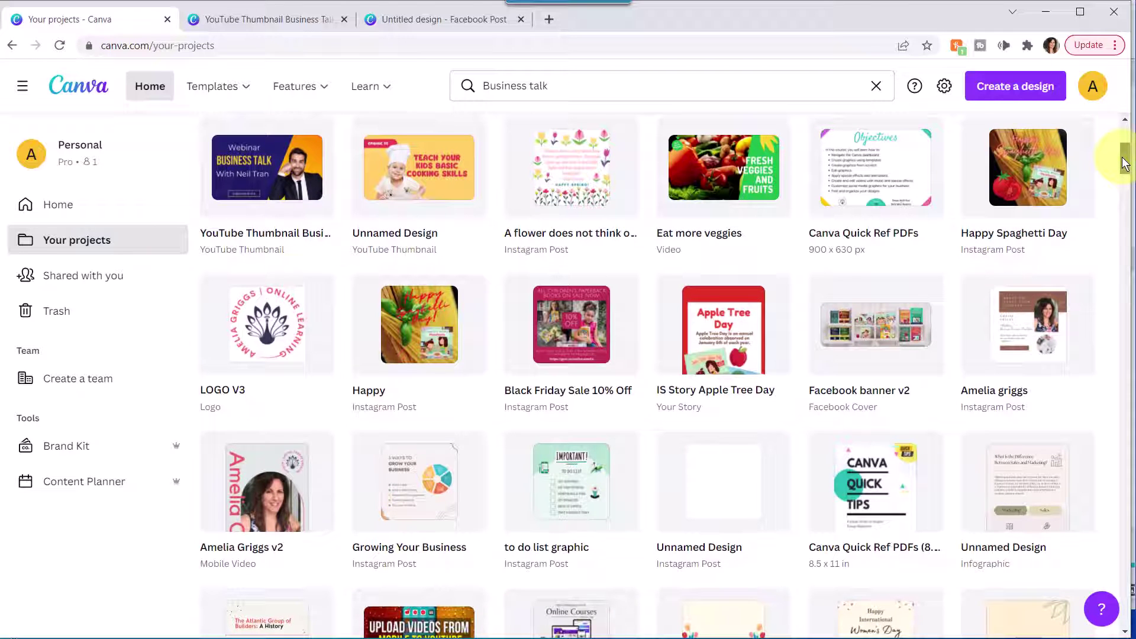
left_click_drag(1126, 164, 1125, 228)
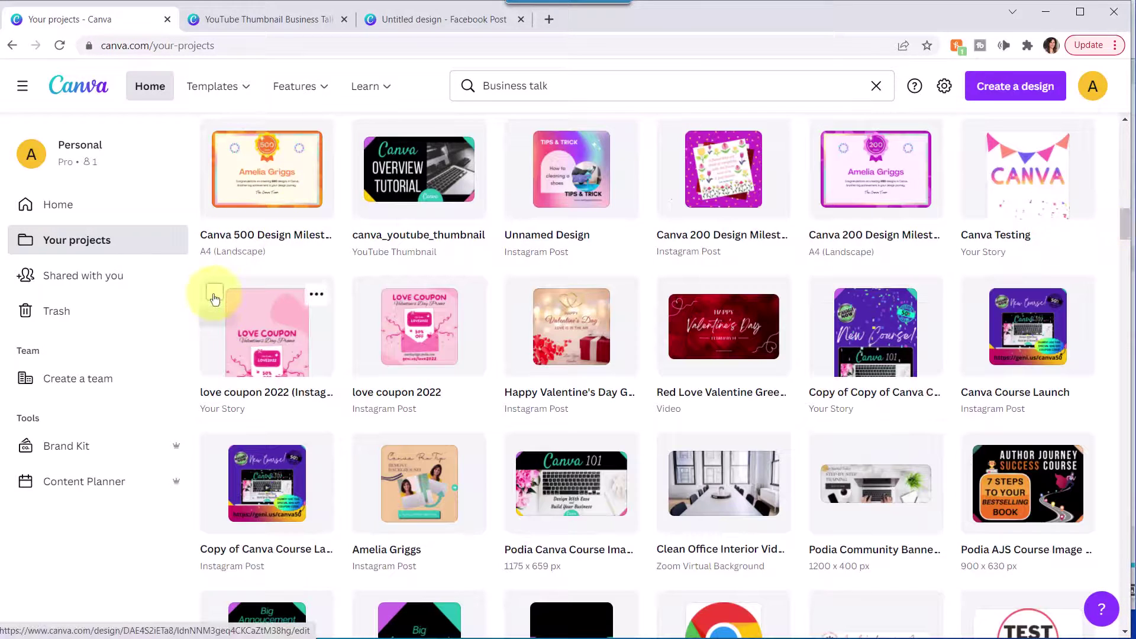
left_click(214, 293)
left_click(366, 292)
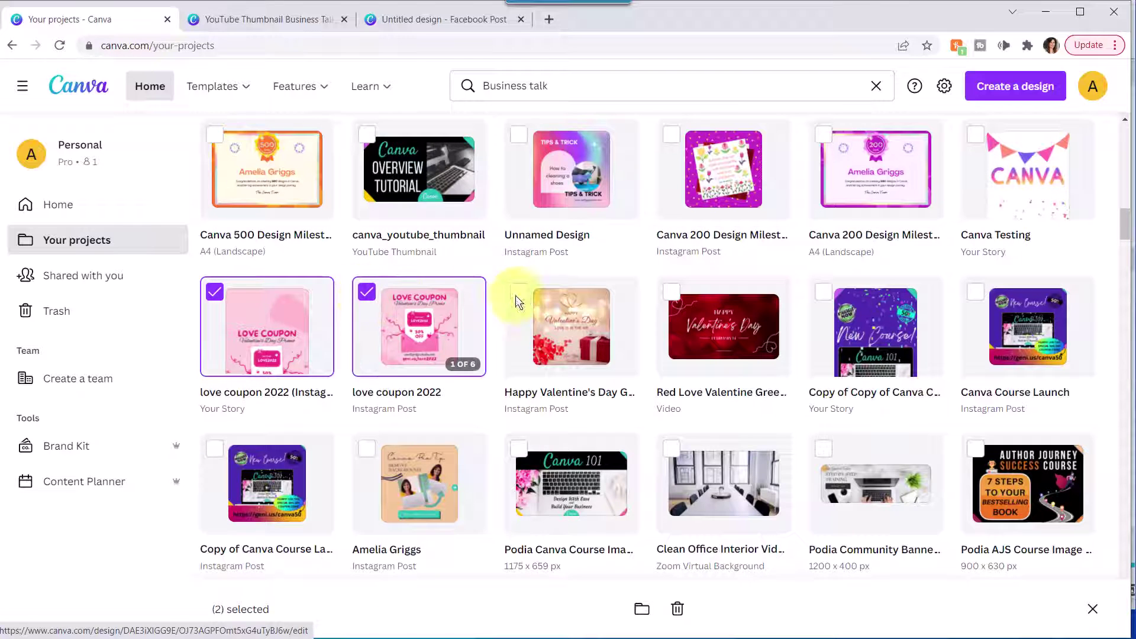
left_click(521, 294)
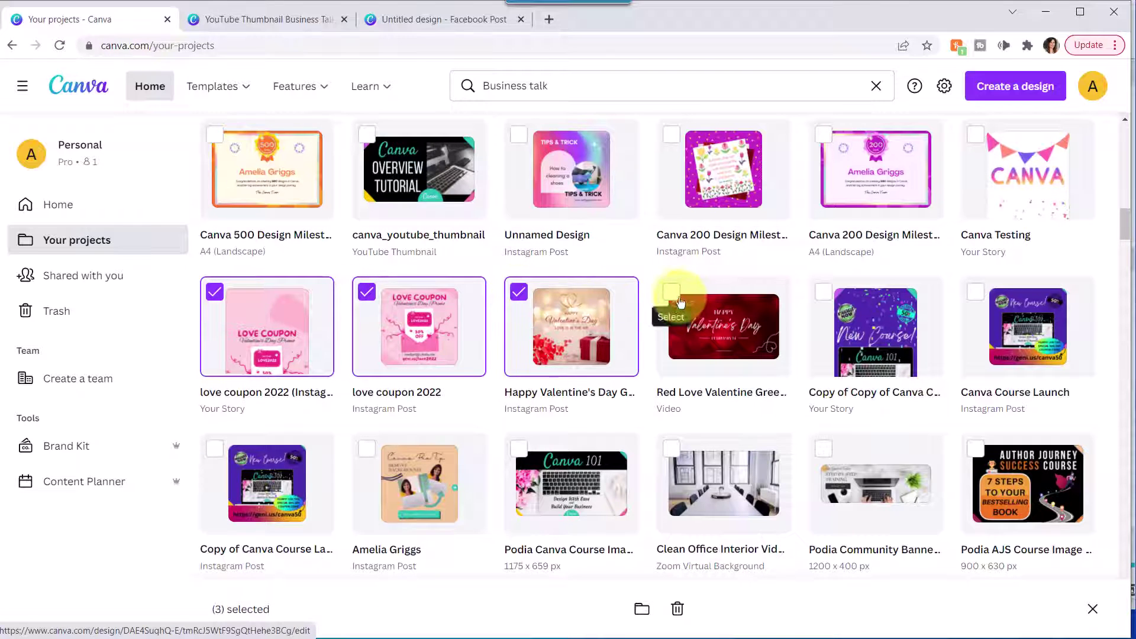
left_click(675, 297)
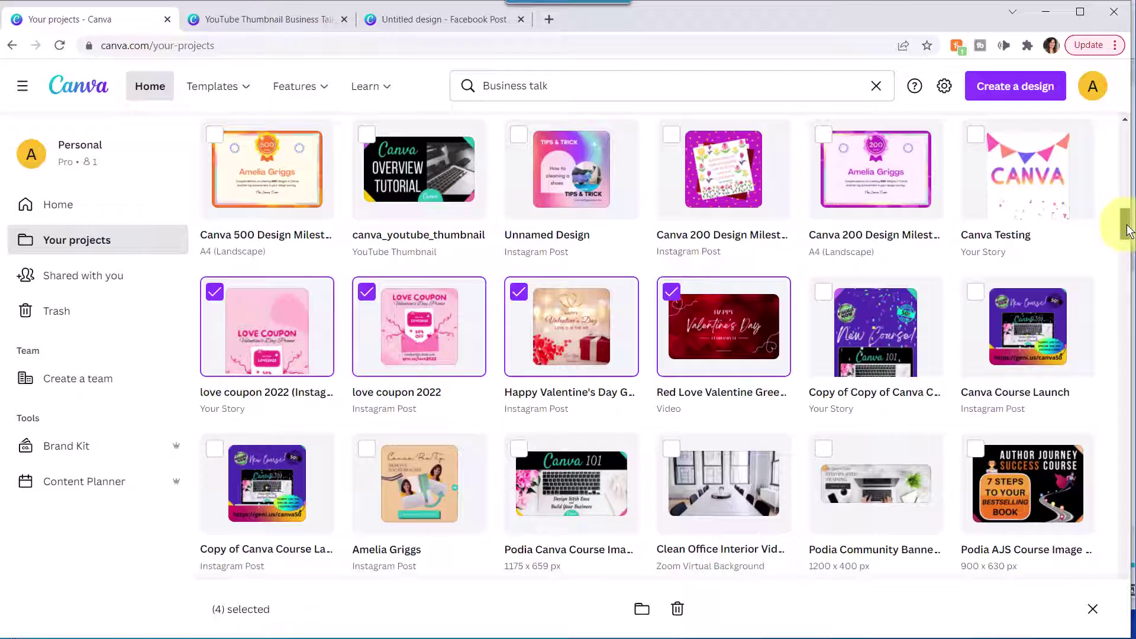
Add the four New Year designs and Animated Merry Christmas, then choose Move to folder
scroll(1127, 236, "down", 1)
left_click_drag(1126, 235, 1130, 274)
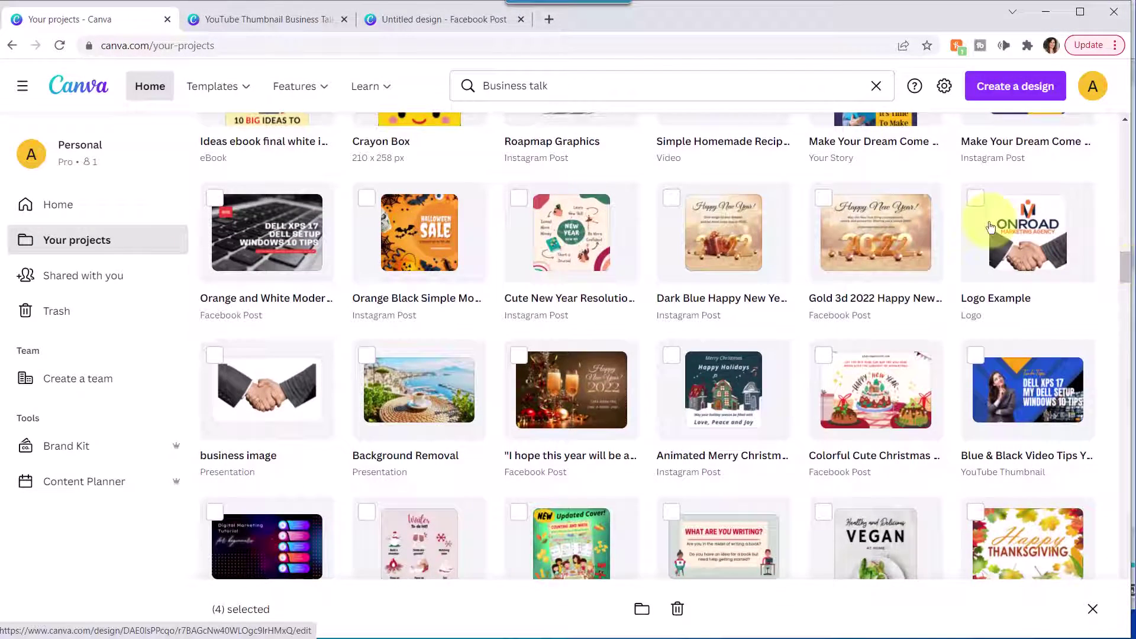
left_click(519, 198)
left_click(672, 198)
left_click(823, 198)
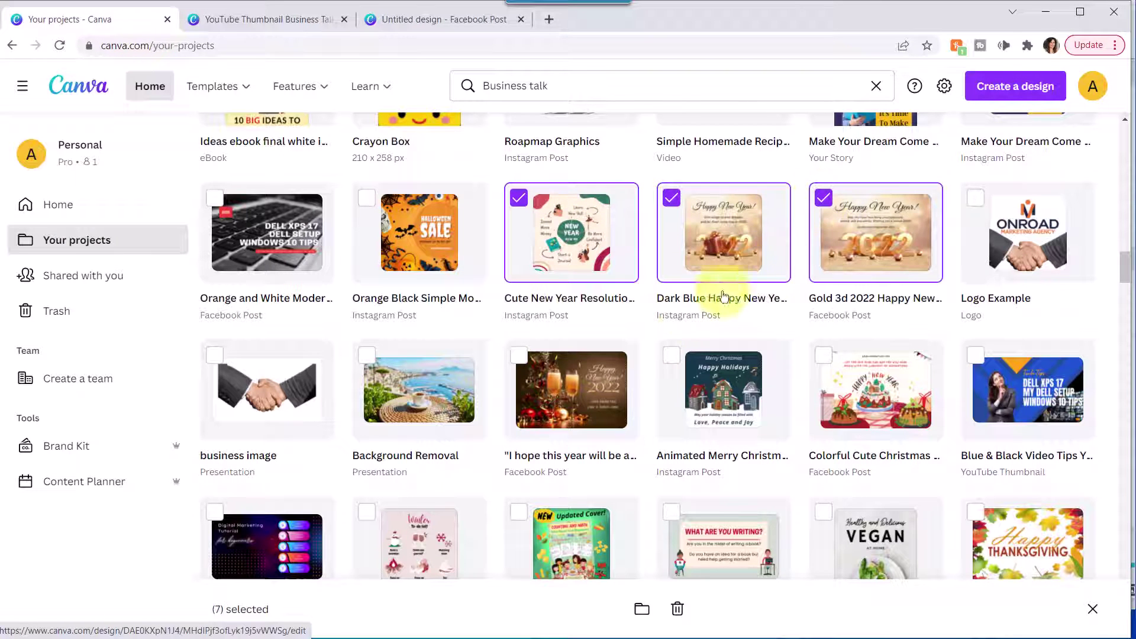
left_click(671, 356)
left_click(518, 355)
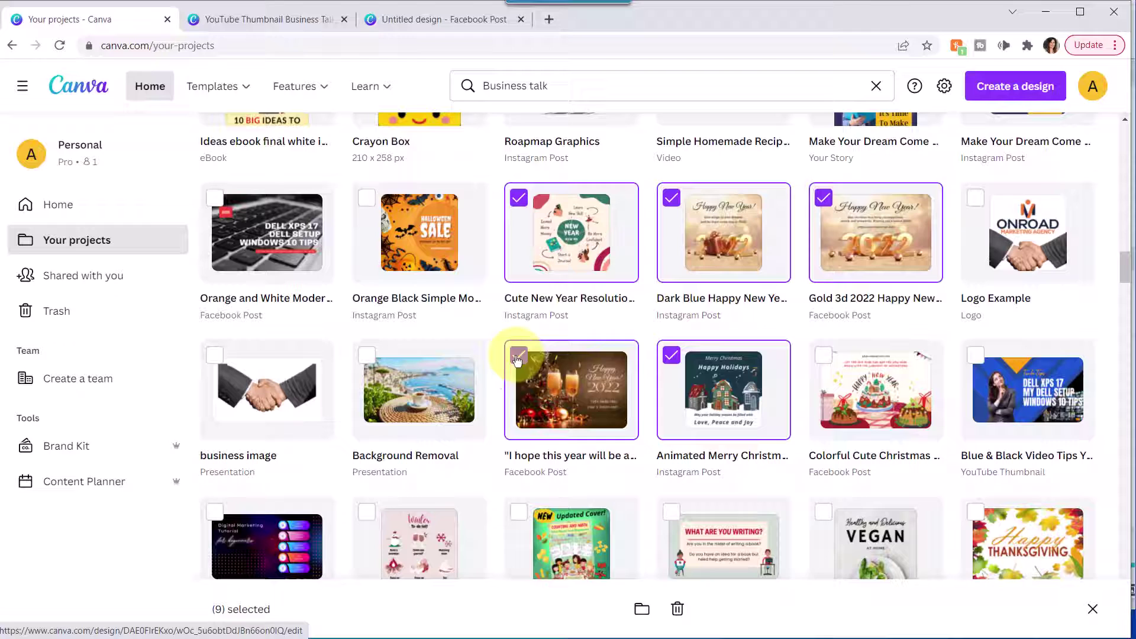
left_click(642, 614)
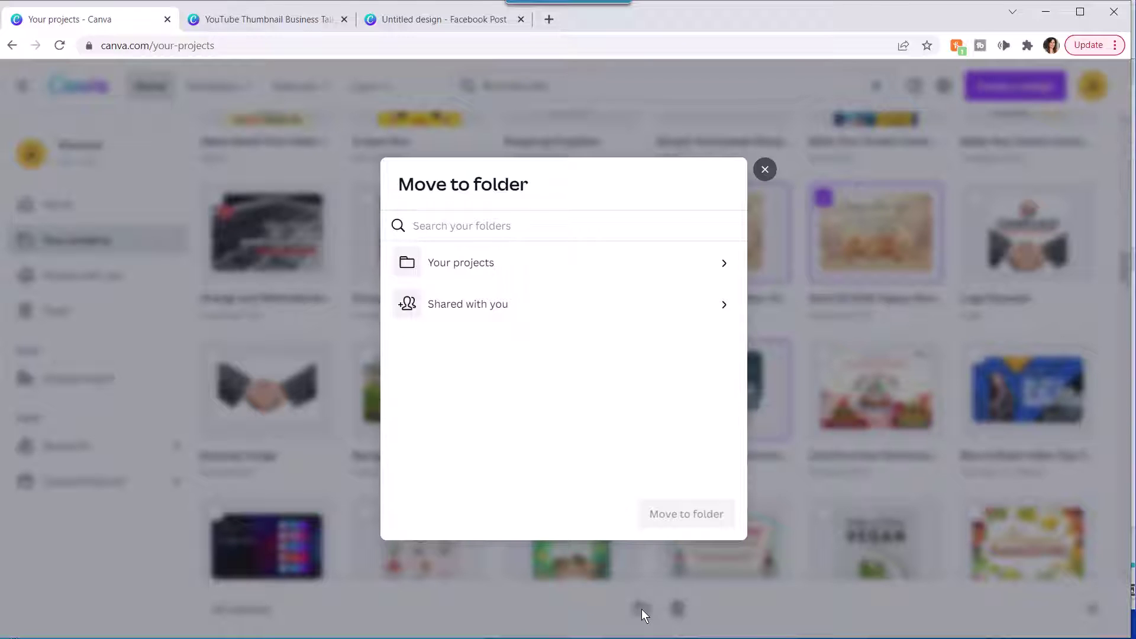
Search folders for 'h', pick Holiday Graphics, and move the selected designs there
left_click(565, 225)
type("holiday")
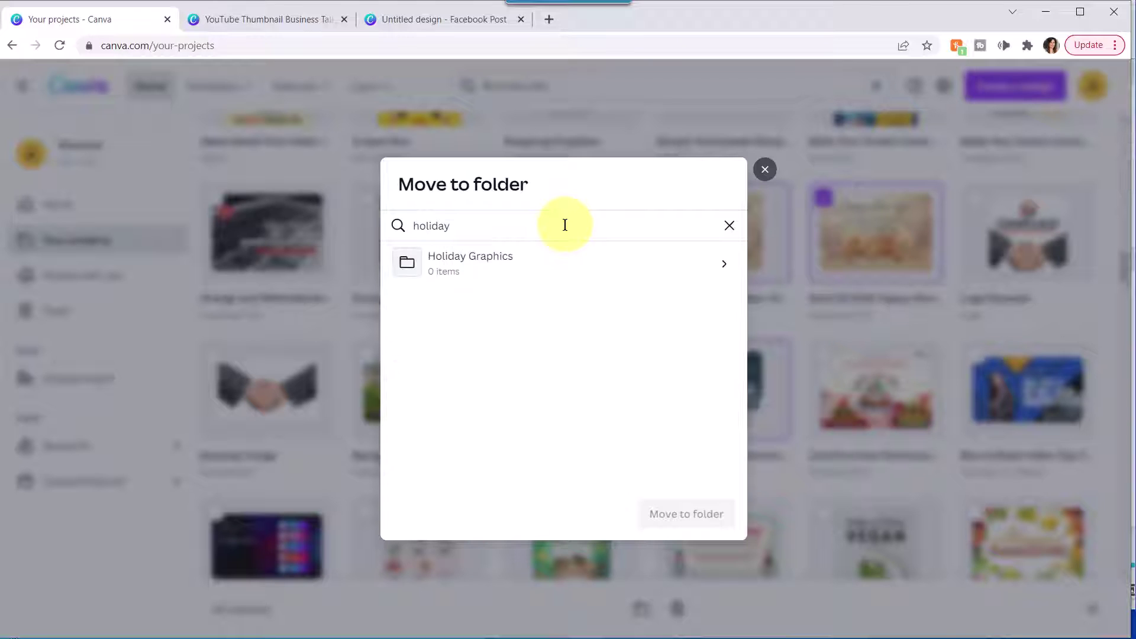
left_click(538, 268)
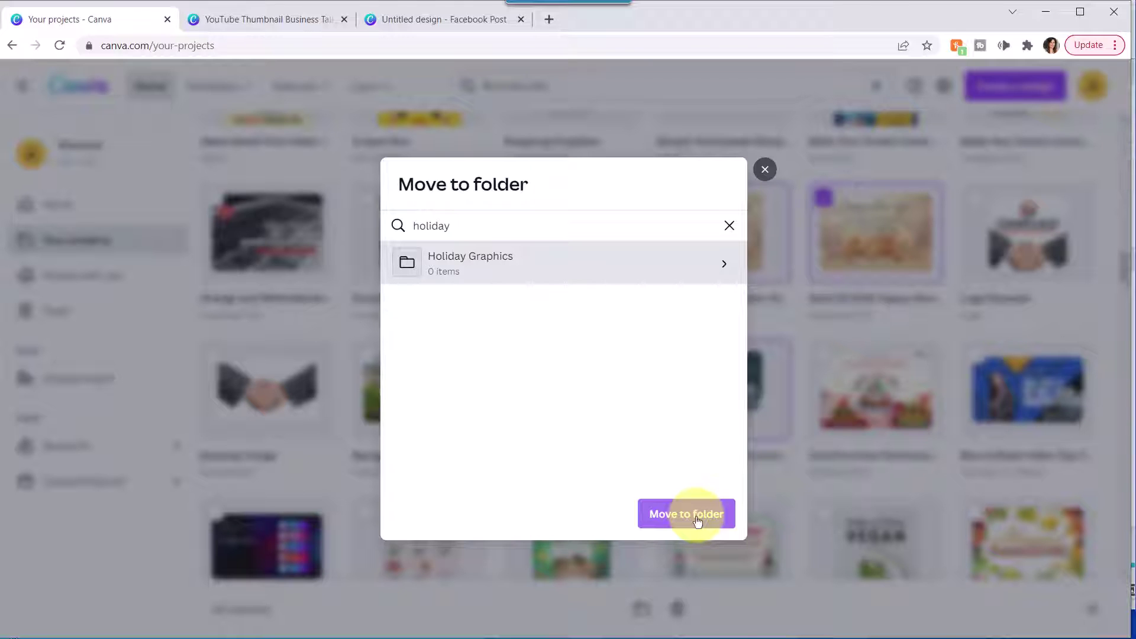
left_click(697, 516)
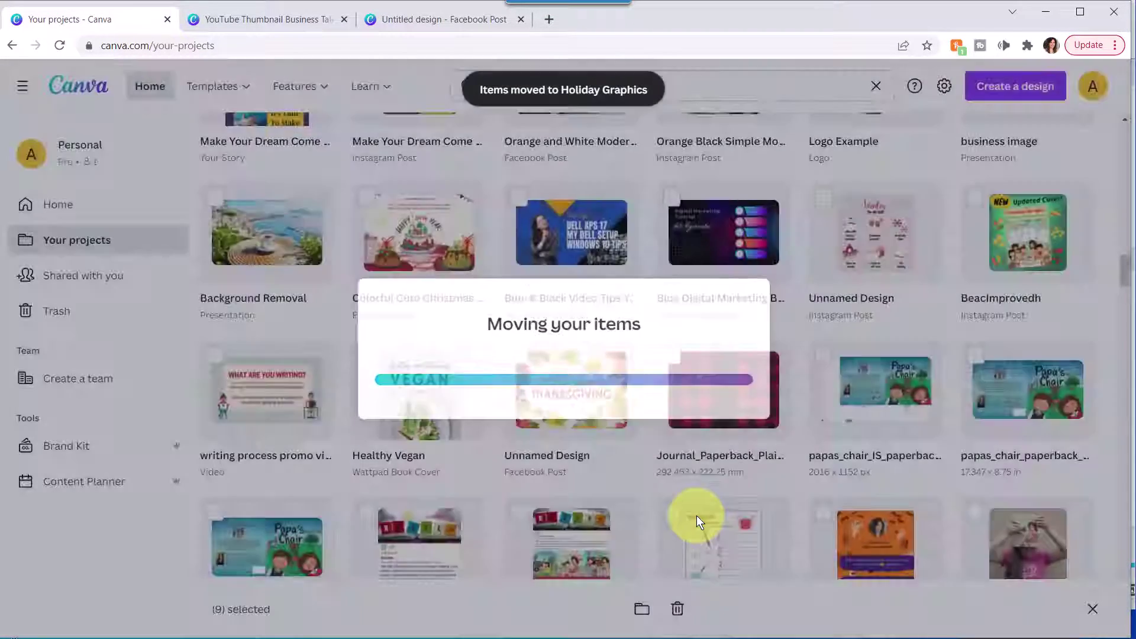
scroll(644, 317, "up", 10)
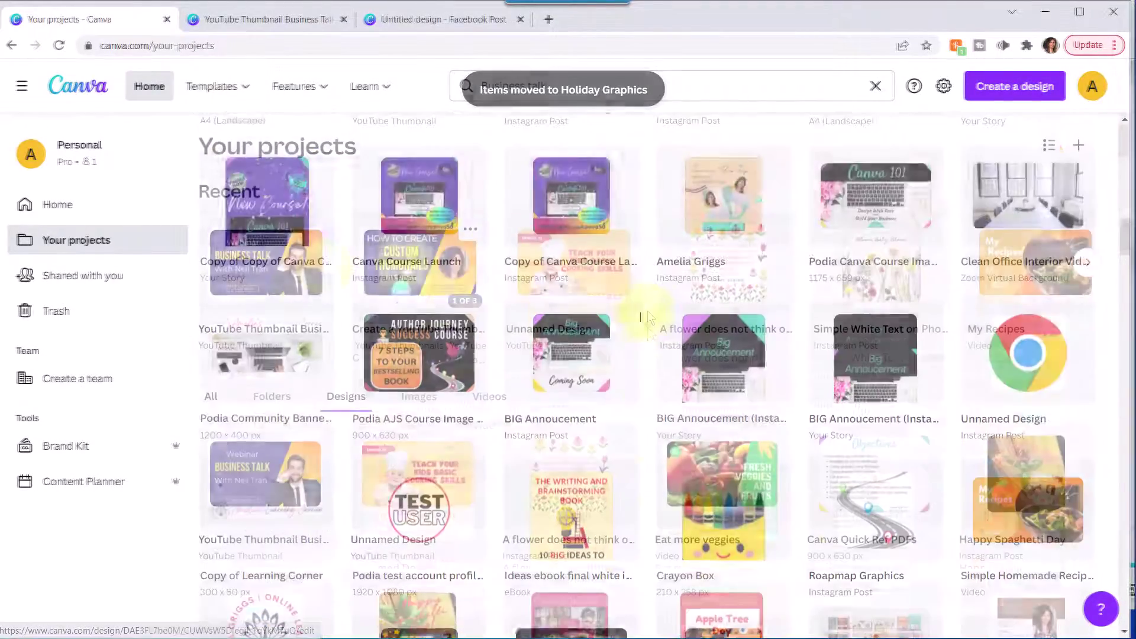
left_click(271, 397)
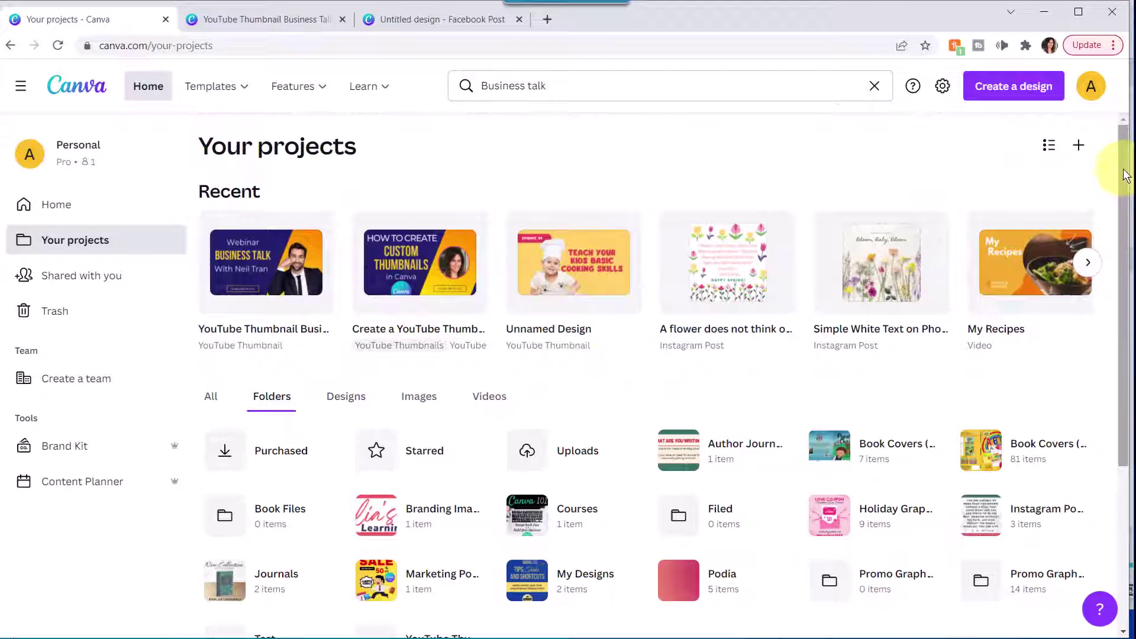
scroll(1101, 151, "down", 1)
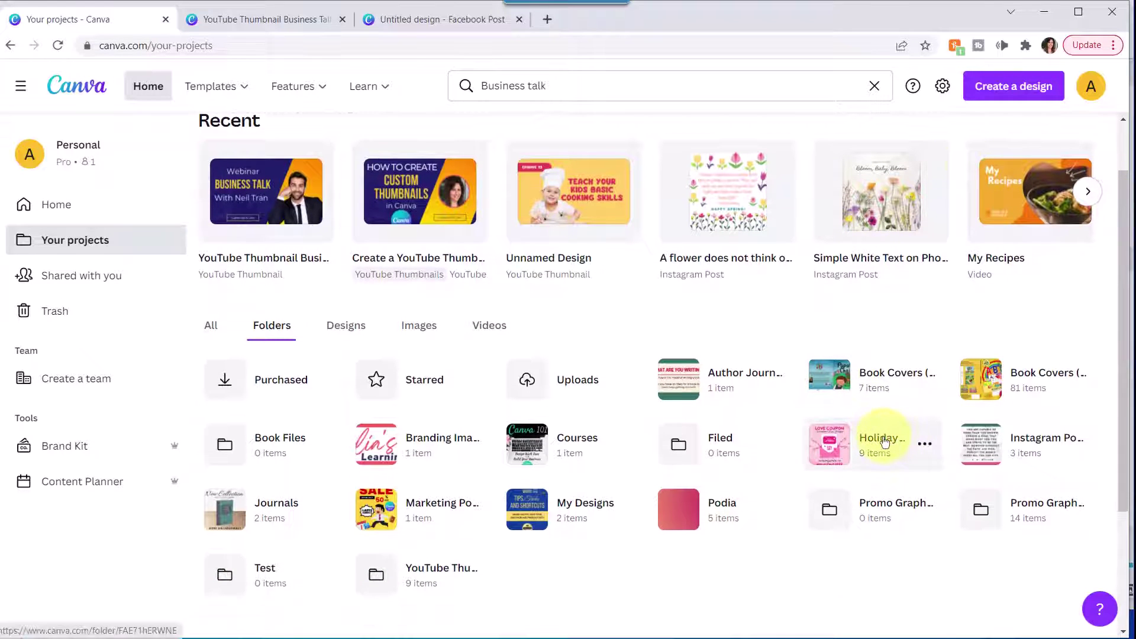
left_click(885, 443)
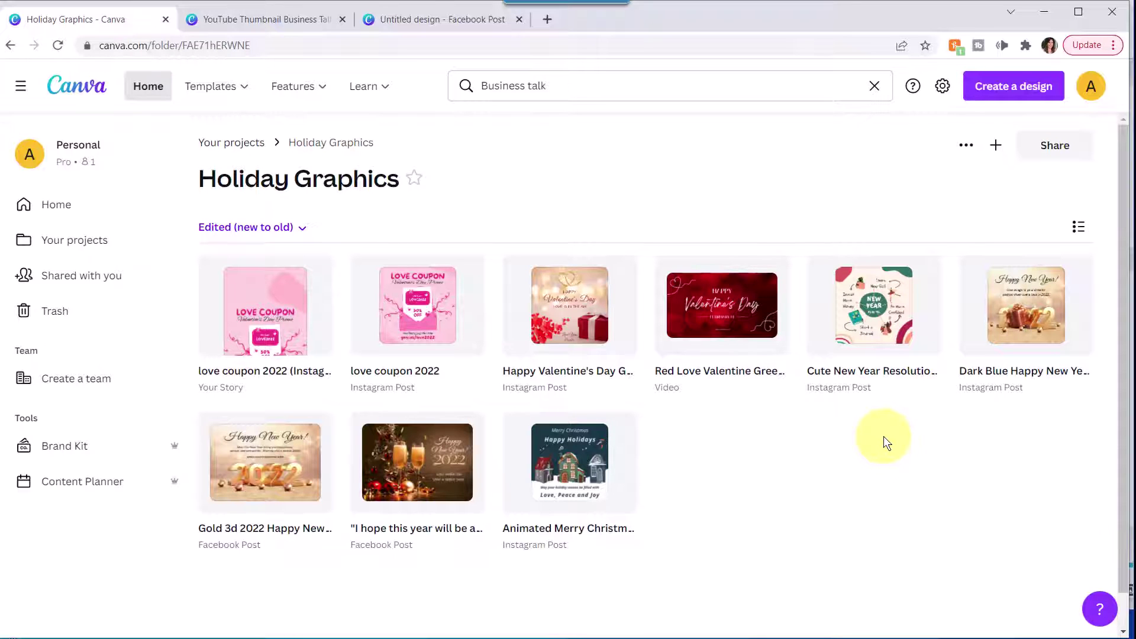
left_click(260, 142)
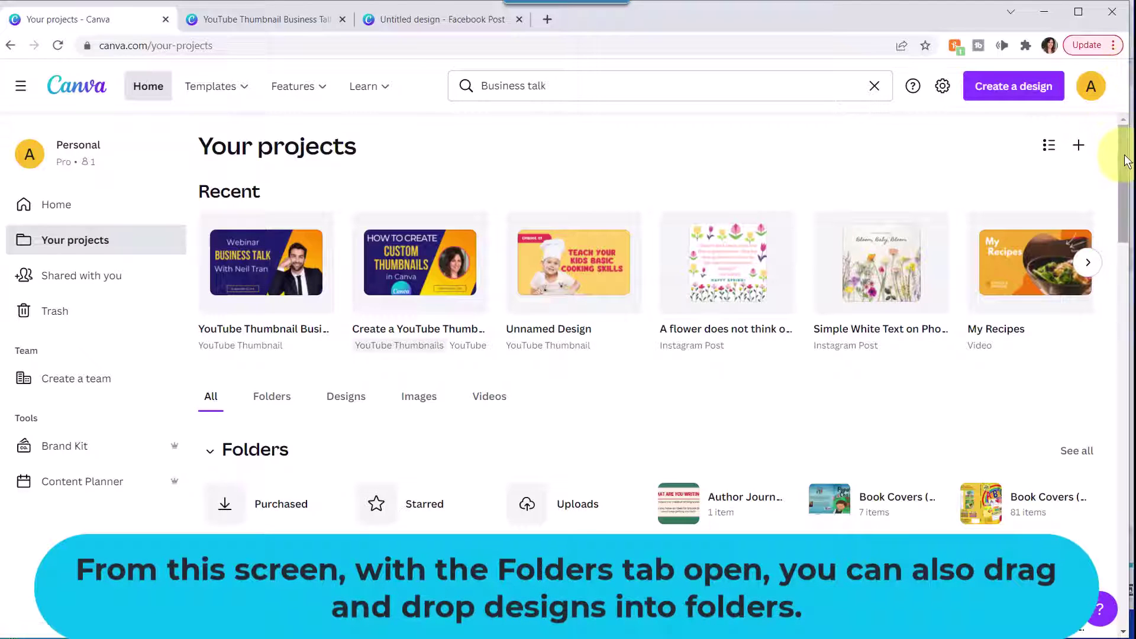
left_click_drag(1126, 169, 1117, 207)
left_click(347, 171)
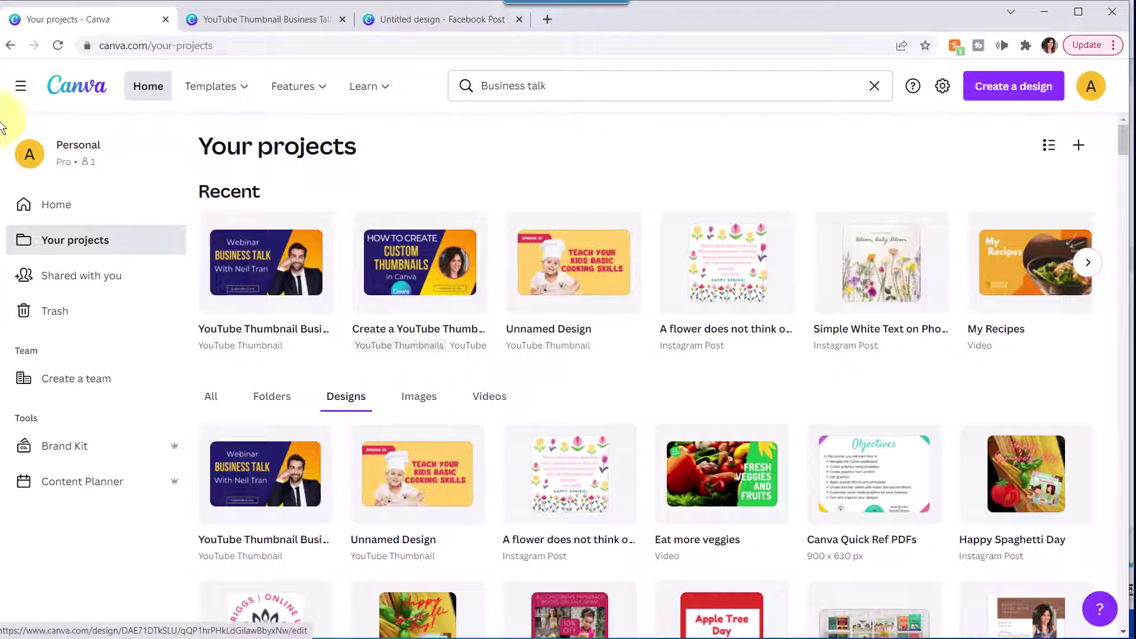
From the Home page, choose Move to folder for the flower quote design
left_click(58, 207)
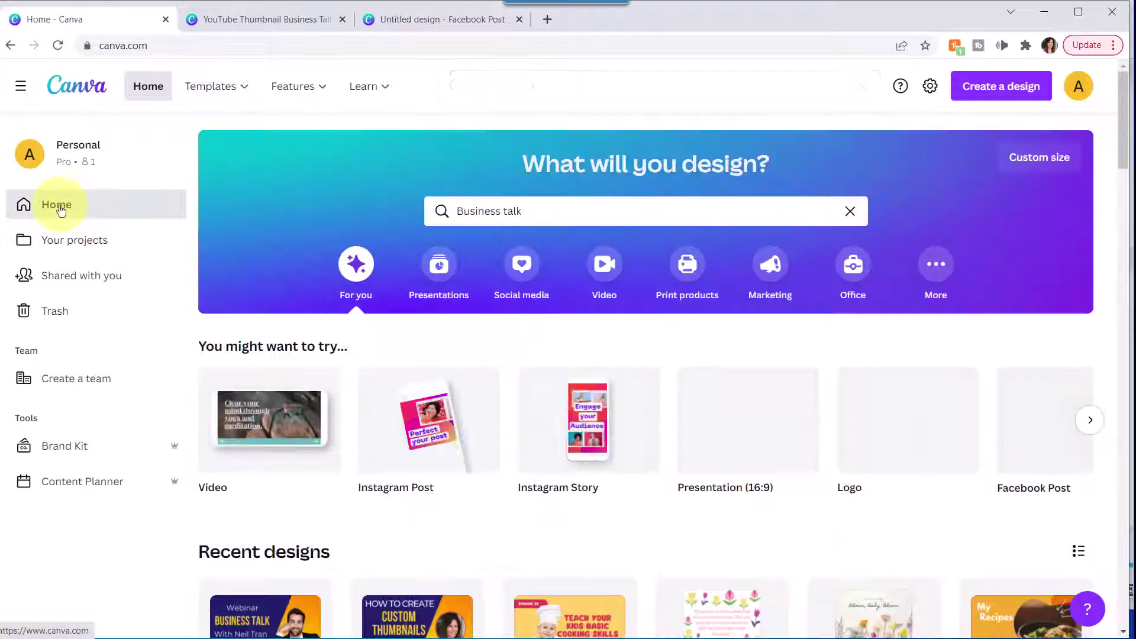
left_click_drag(1123, 101, 1124, 172)
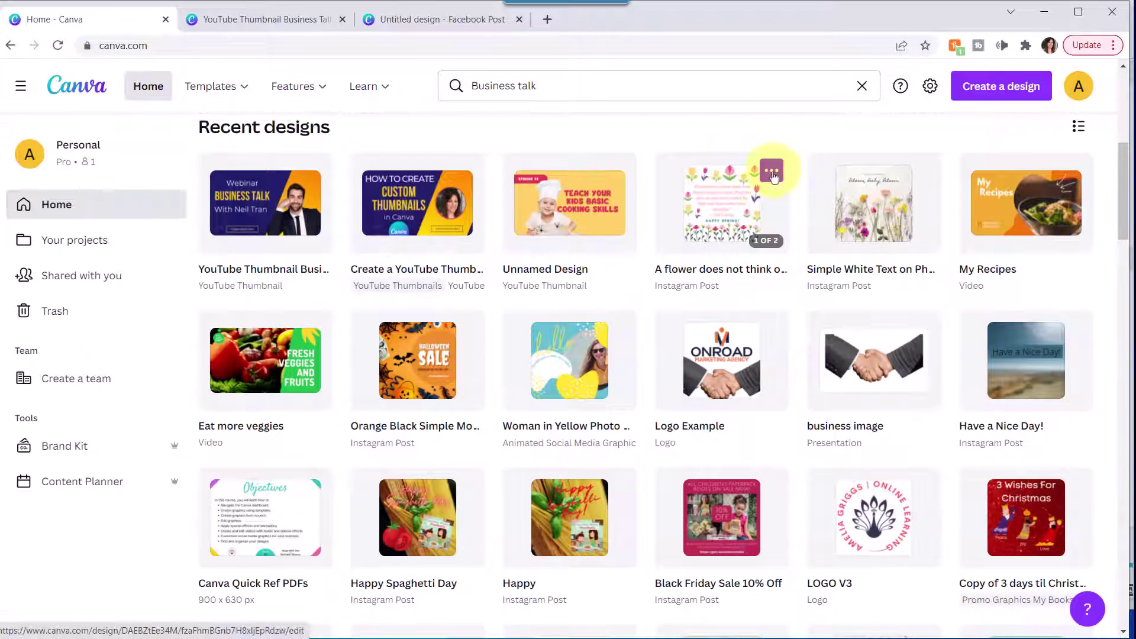
left_click(772, 173)
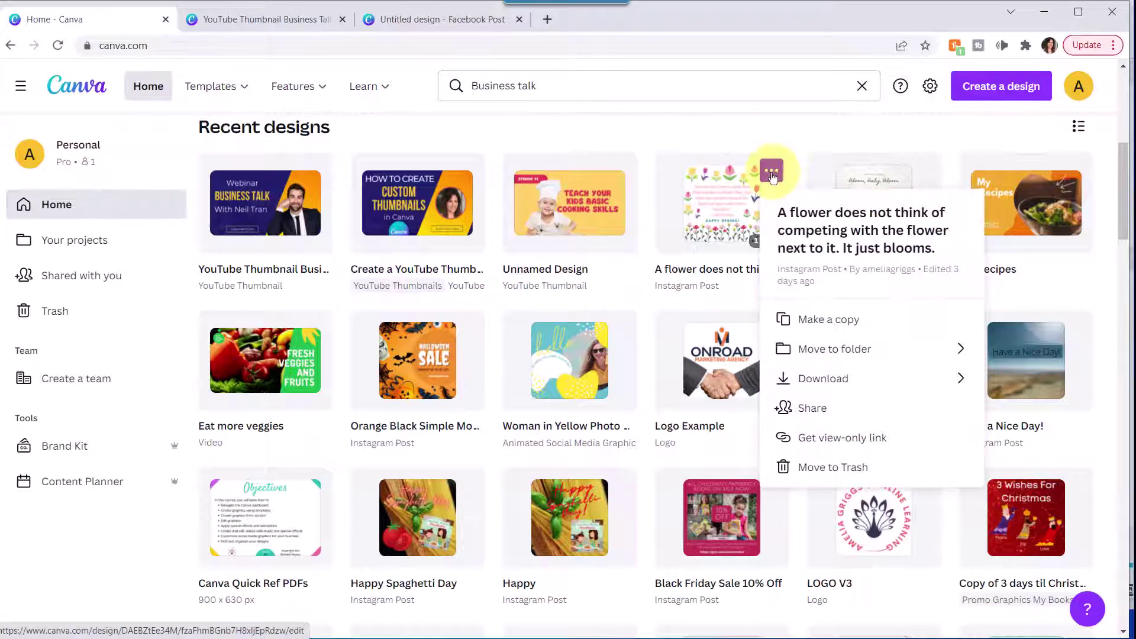
left_click(836, 356)
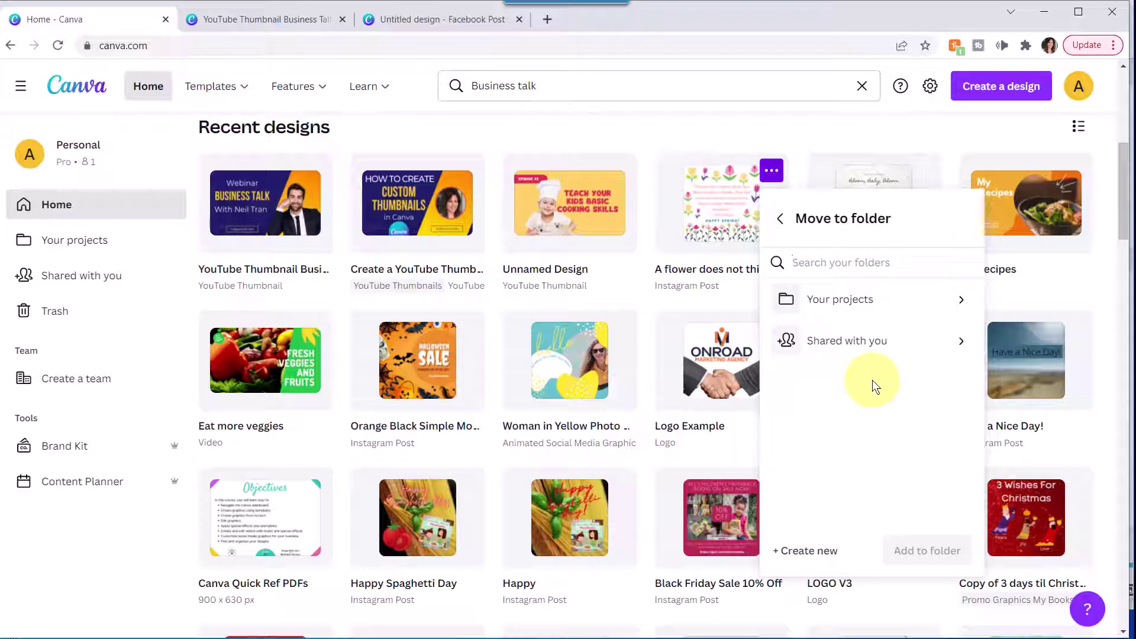
Create a new folder named 'Test folder' as the design's destination
left_click(810, 551)
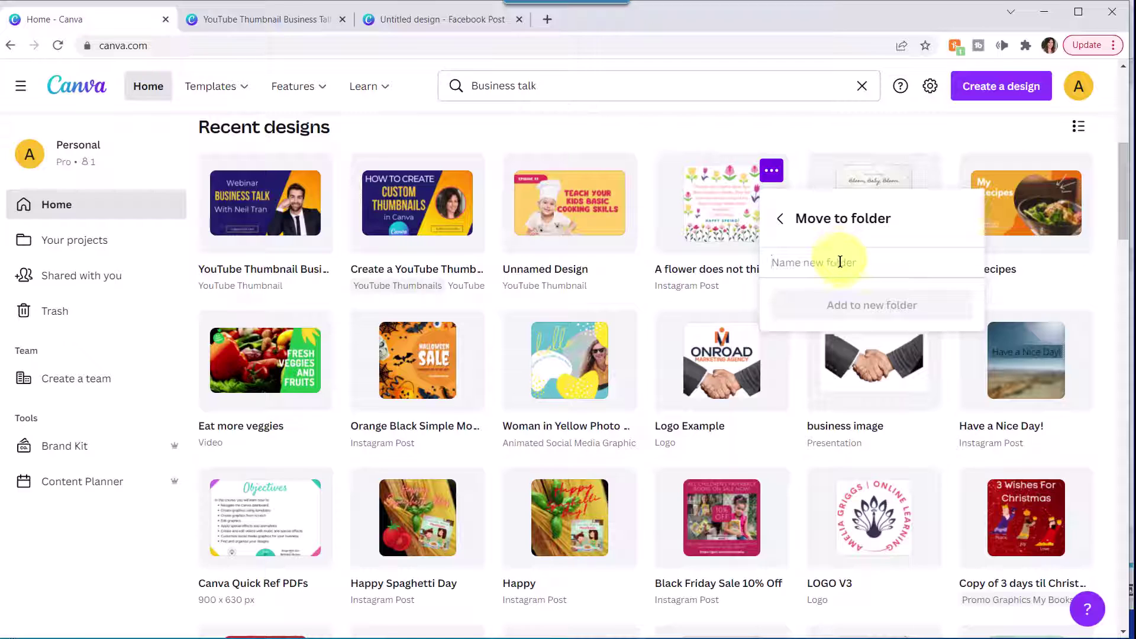
type("Test")
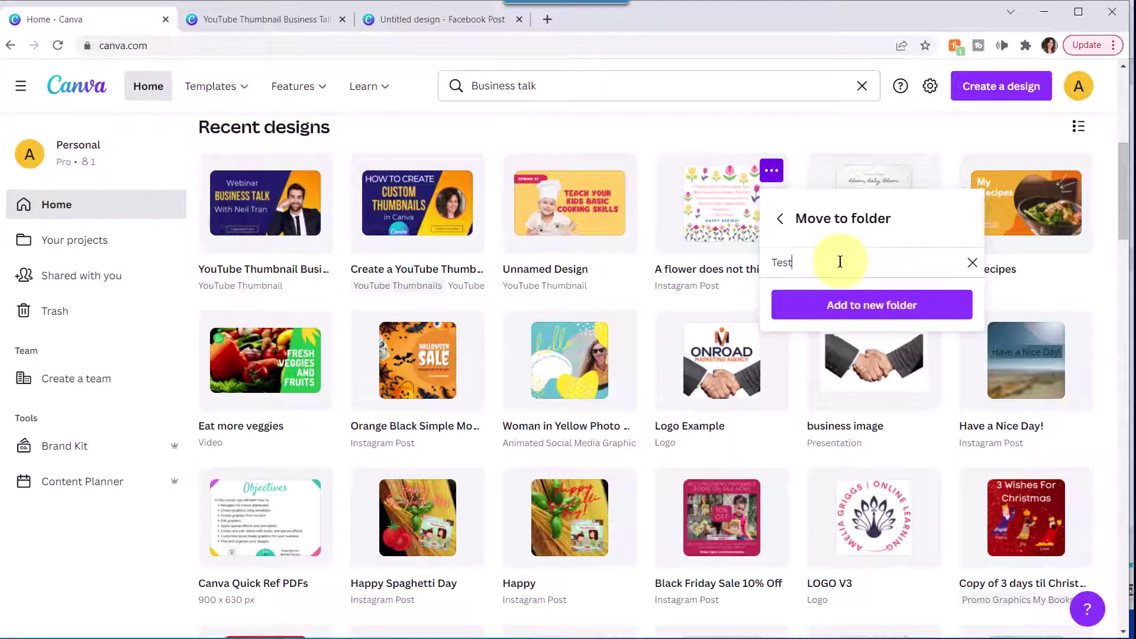
type("folder")
left_click(874, 307)
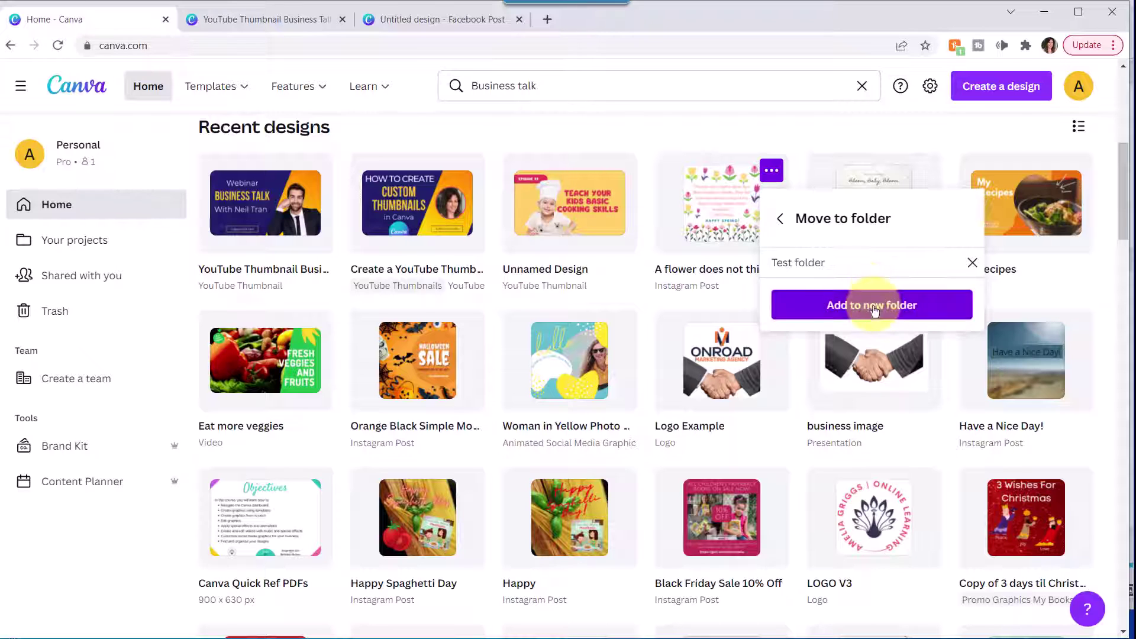